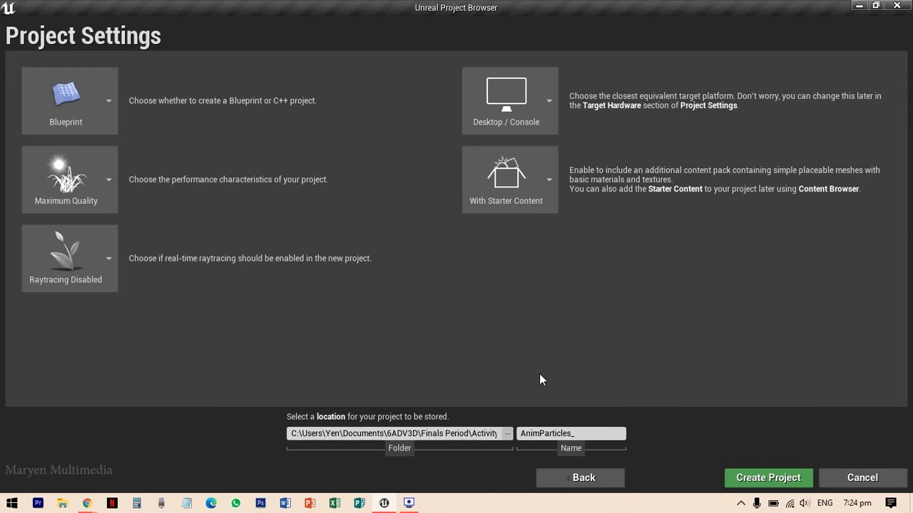
# Name the new project AnimParticles and create it with the chosen settings
pyautogui.write('AnimP')
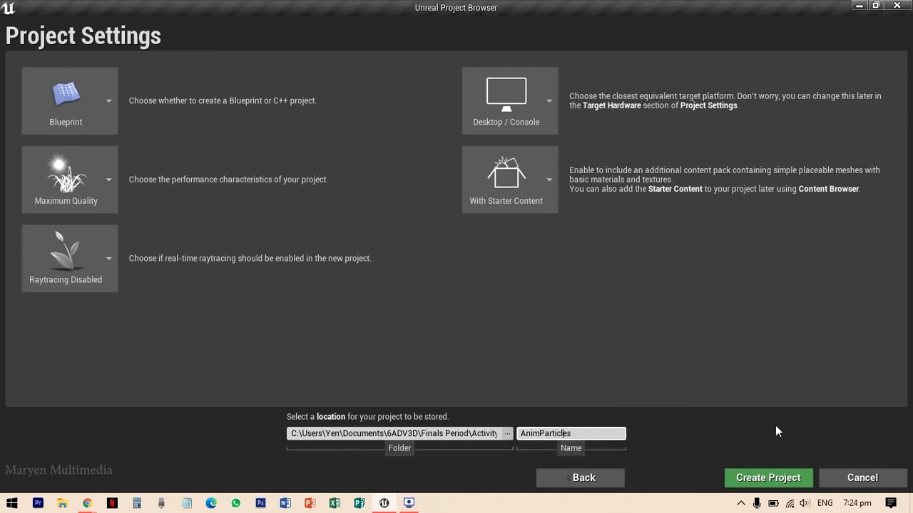
pyautogui.click(768, 477)
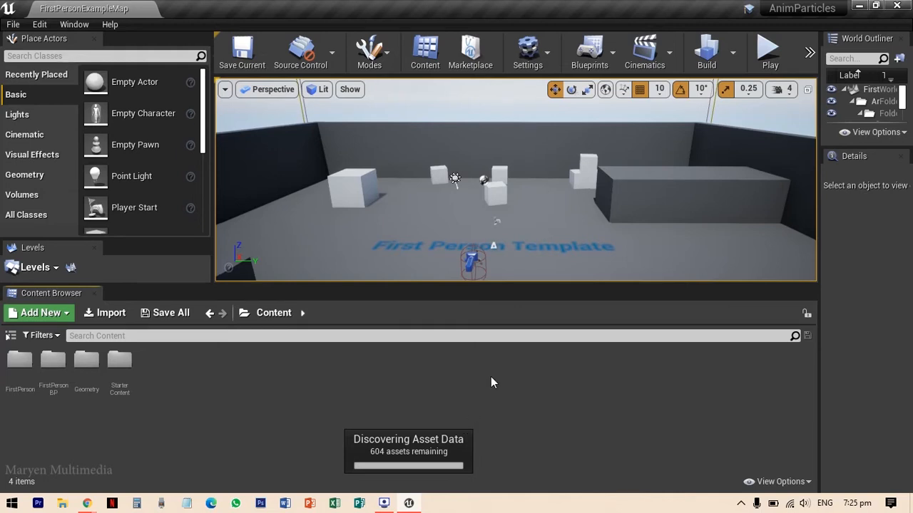
# Create a folder named AnimParticles inside the project's Content folder
pyautogui.click(285, 317)
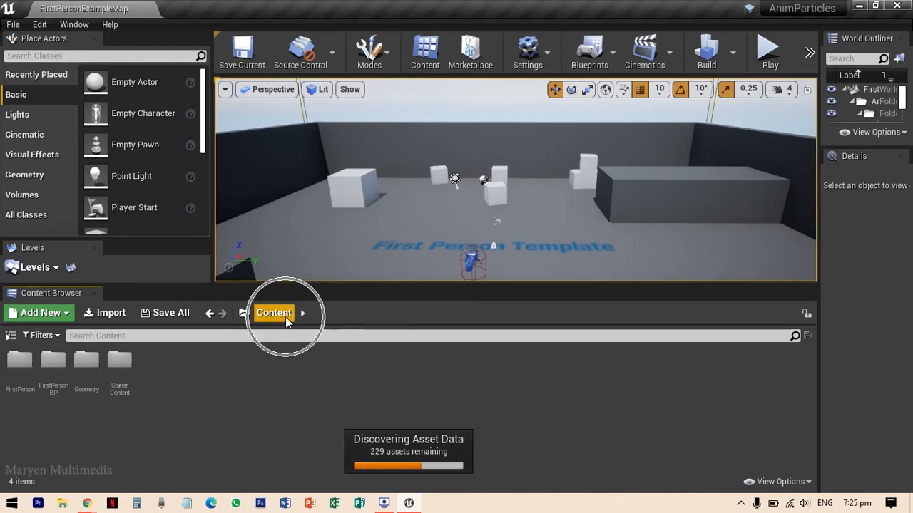
pyautogui.rightClick(197, 379)
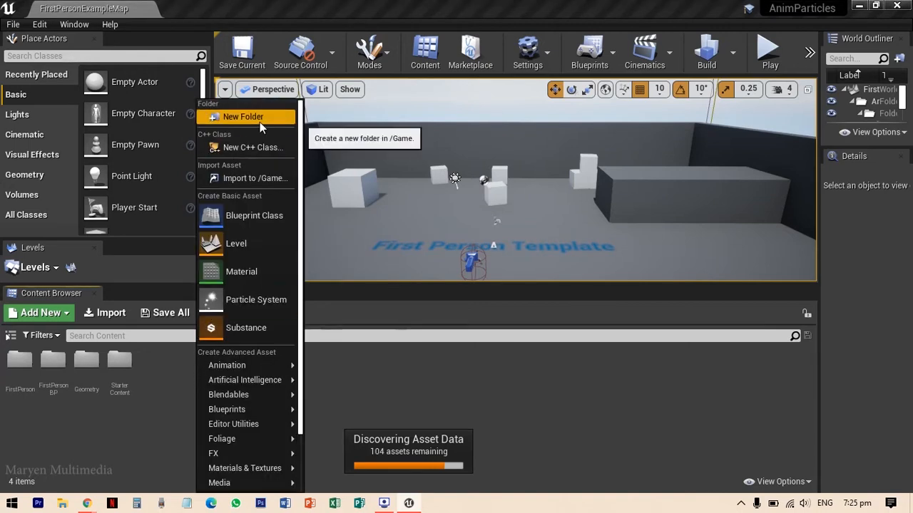
pyautogui.click(259, 122)
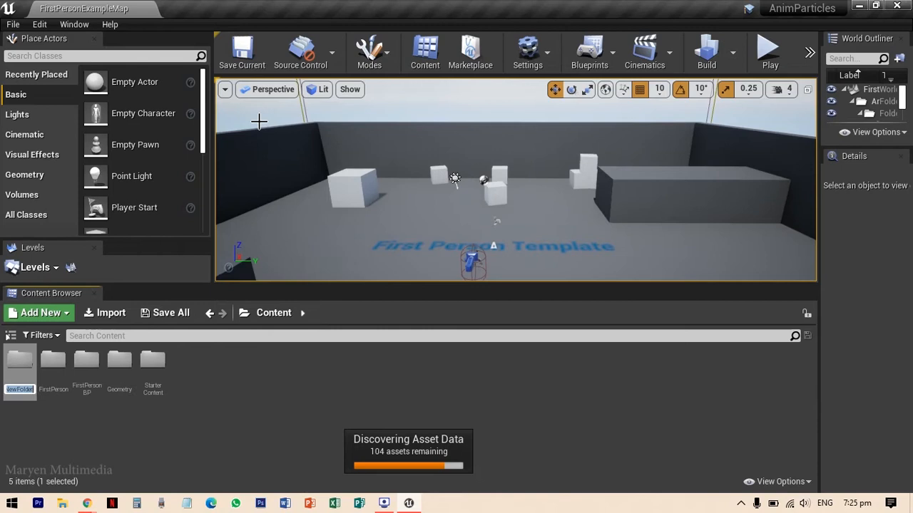
pyautogui.write('A')
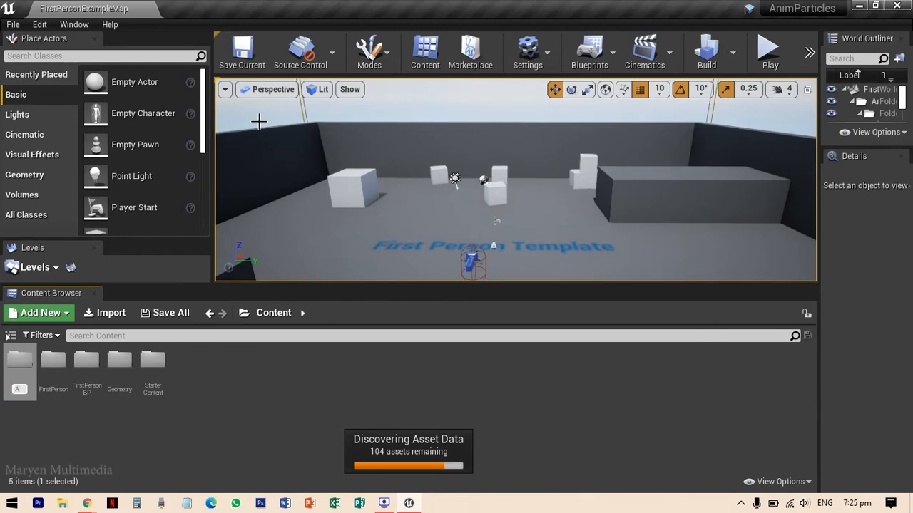
pyautogui.write('nimParticle')
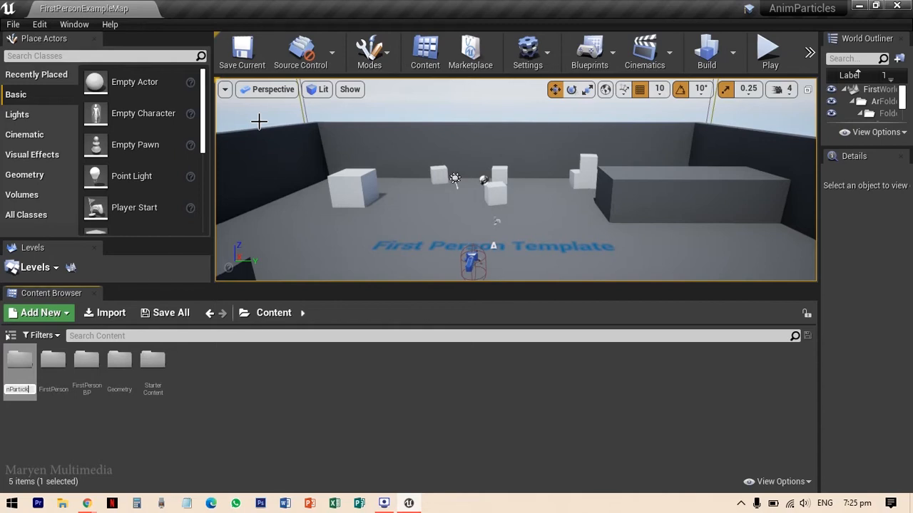
pyautogui.write('s')
pyautogui.press('Return')
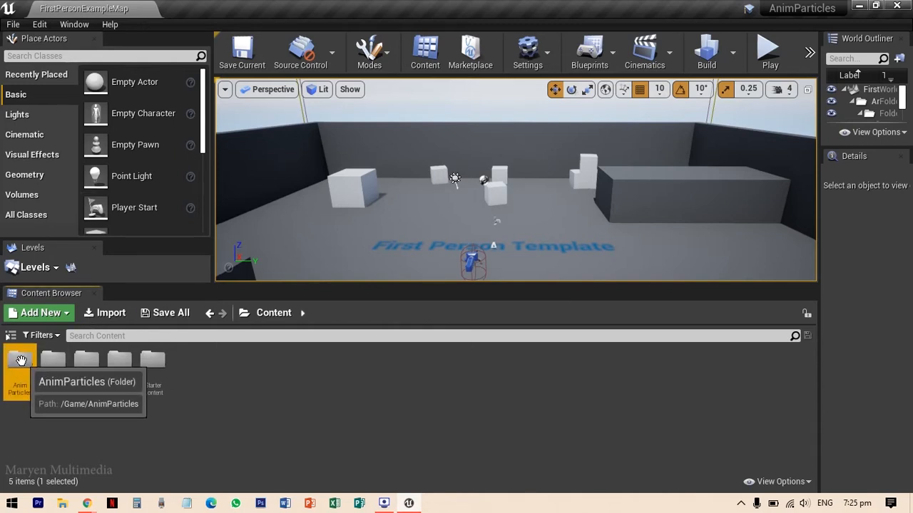
# Create a particle system with its default name inside the AnimParticles folder and open it to view its emitter
pyautogui.doubleClick(22, 366)
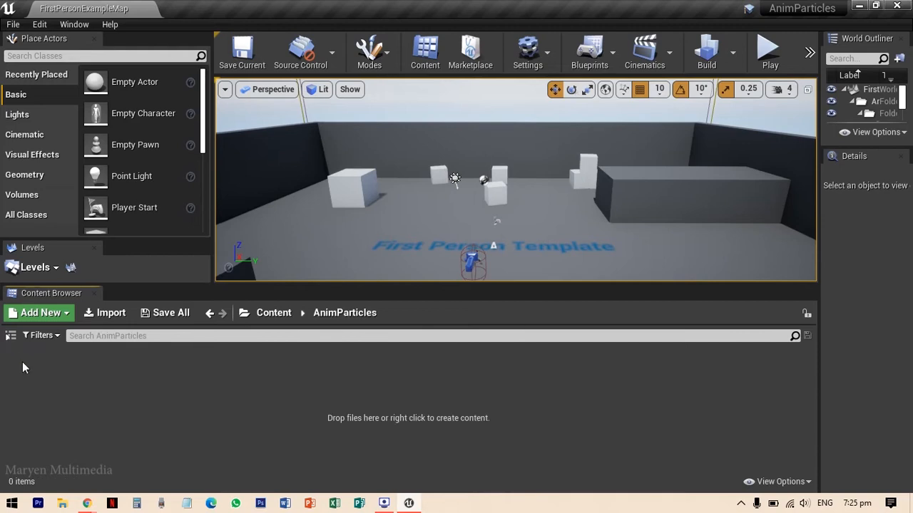
pyautogui.rightClick(52, 396)
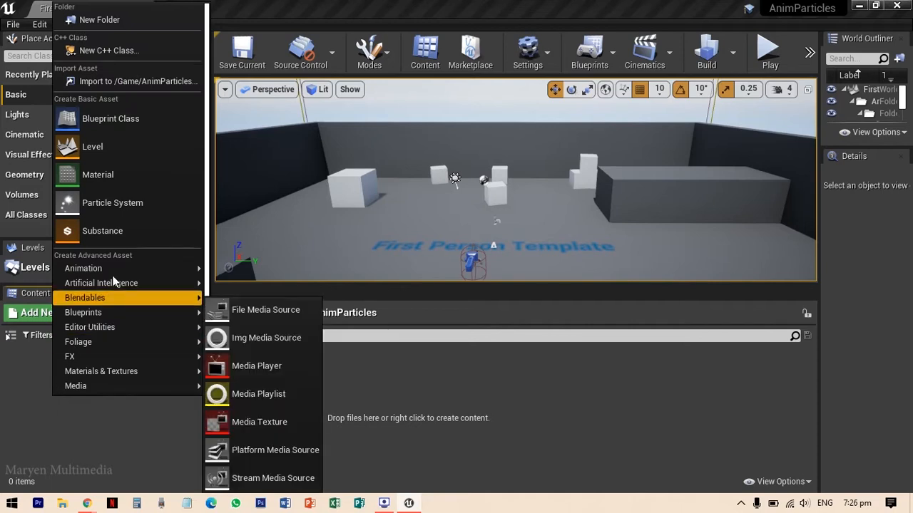
pyautogui.click(152, 211)
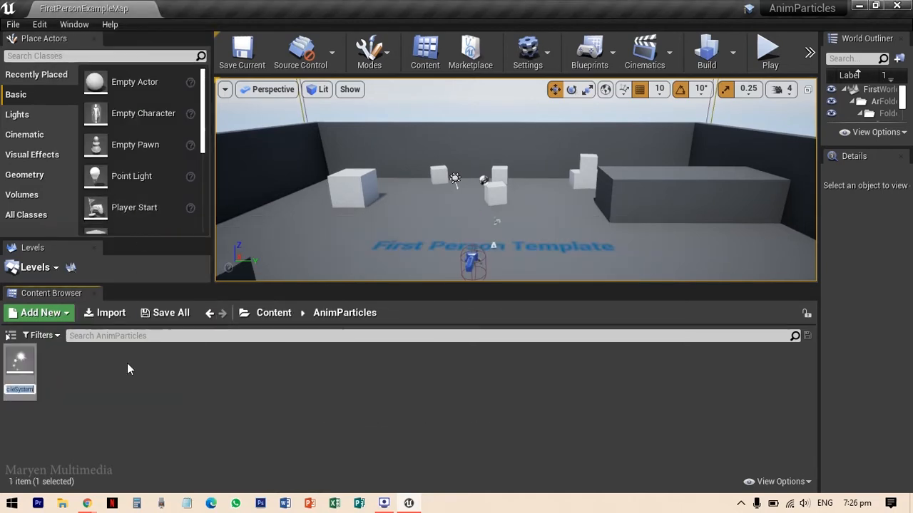
pyautogui.press('Return')
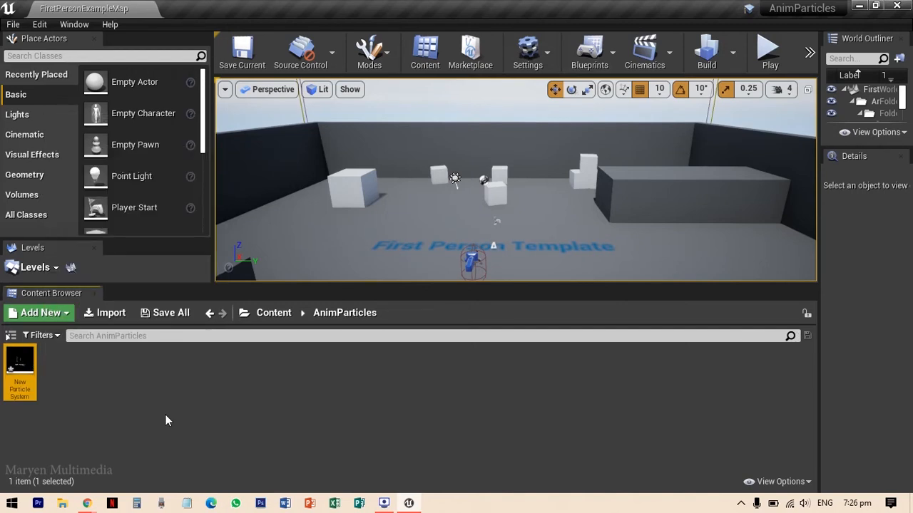
pyautogui.doubleClick(20, 367)
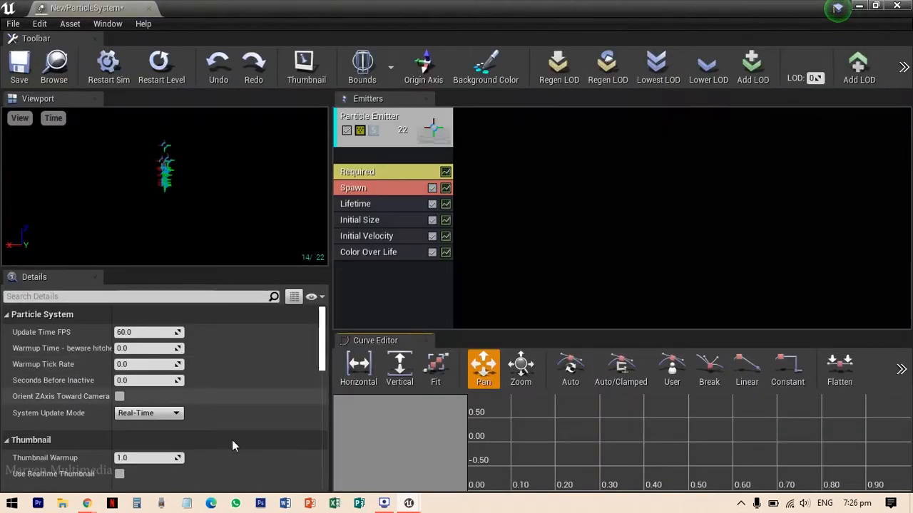
pyautogui.click(183, 175)
pyautogui.click(182, 171)
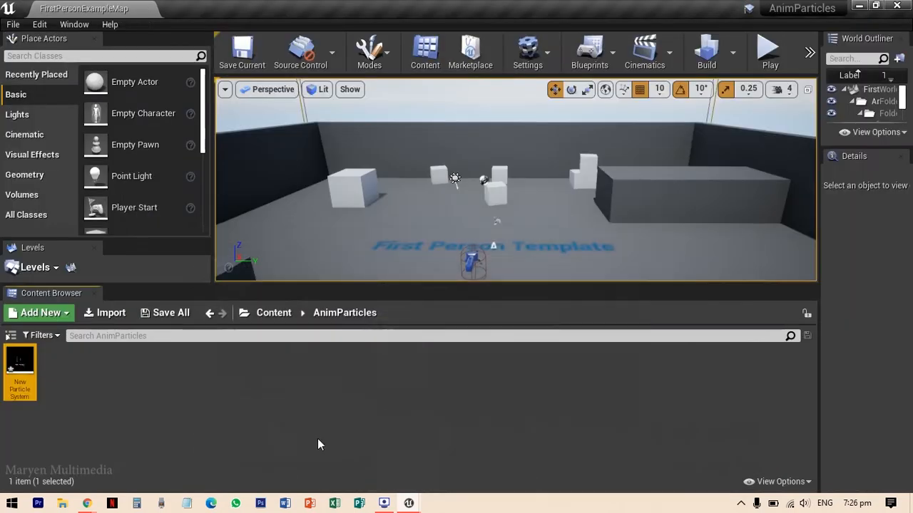
# Import the particle image from the Desktop into the AnimParticles folder
pyautogui.click(112, 432)
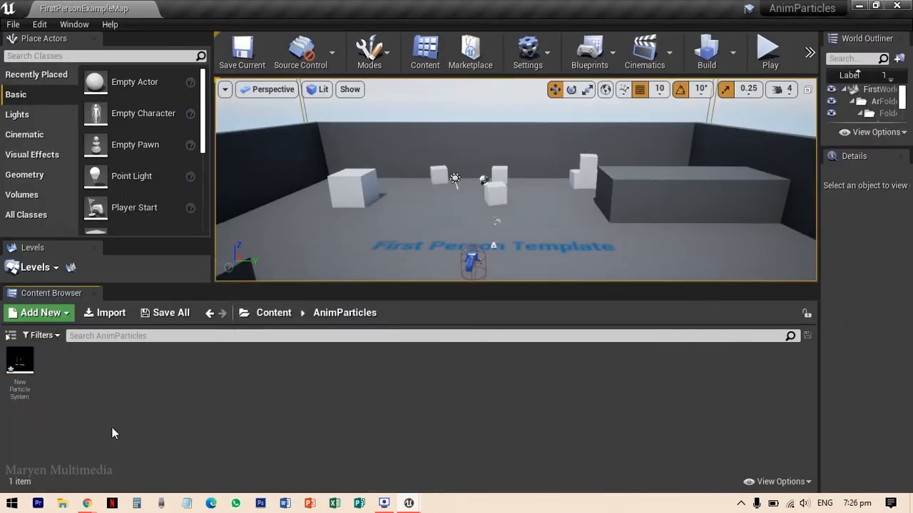
pyautogui.rightClick(117, 356)
pyautogui.click(206, 174)
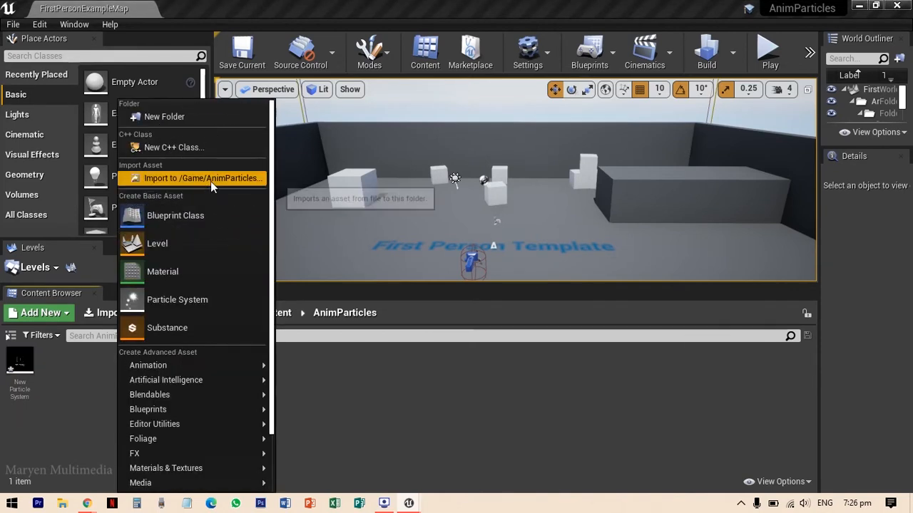
pyautogui.click(210, 182)
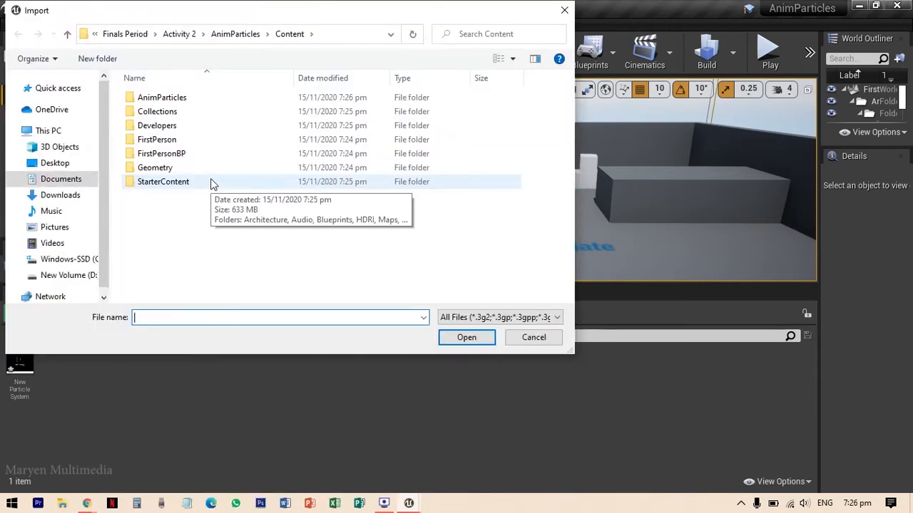
pyautogui.click(57, 163)
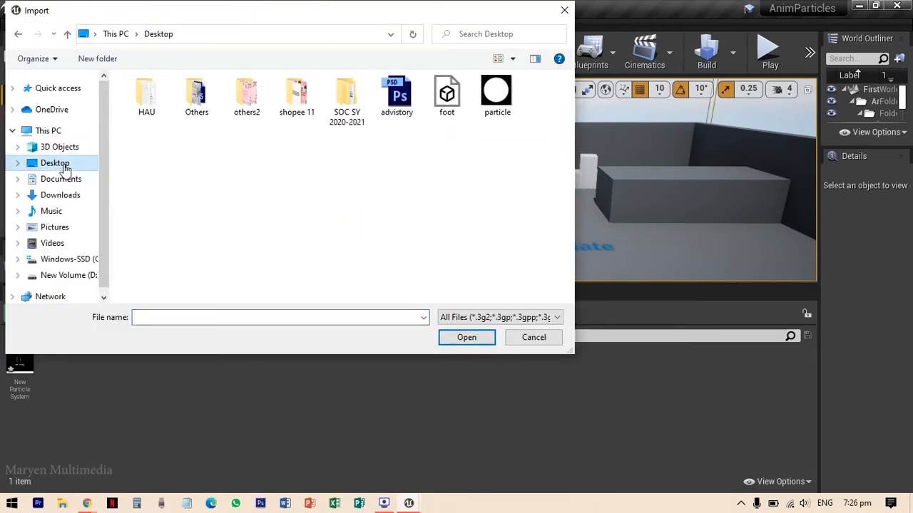
pyautogui.click(482, 101)
pyautogui.click(482, 339)
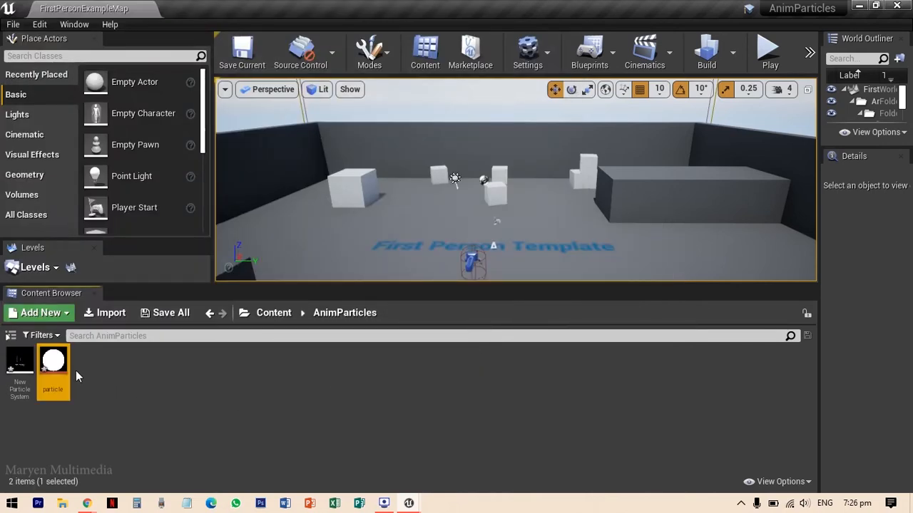
# Create a material from the imported particle texture, keeping its default name
pyautogui.moveTo(62, 364)
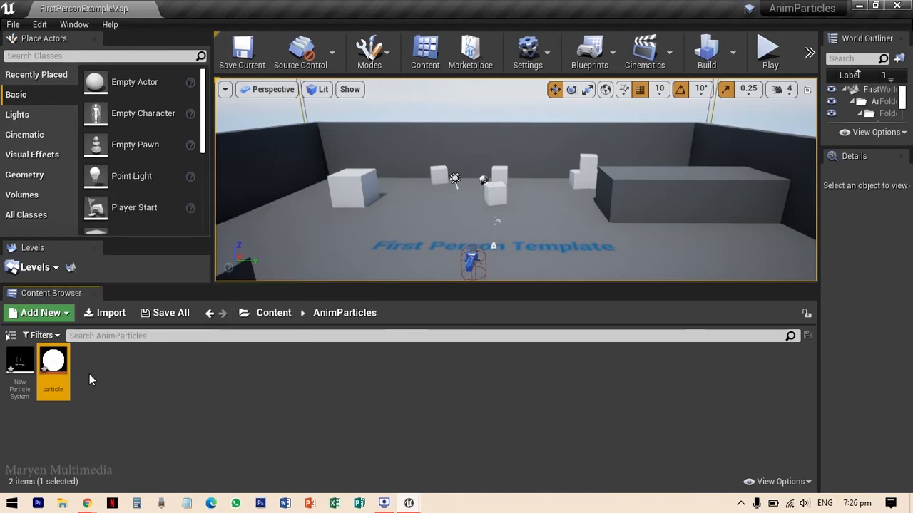
pyautogui.rightClick(53, 360)
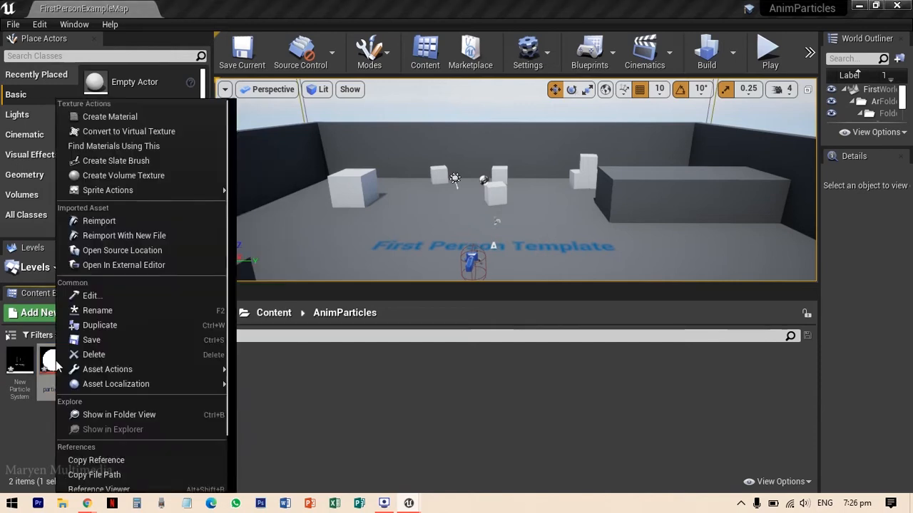
pyautogui.click(157, 115)
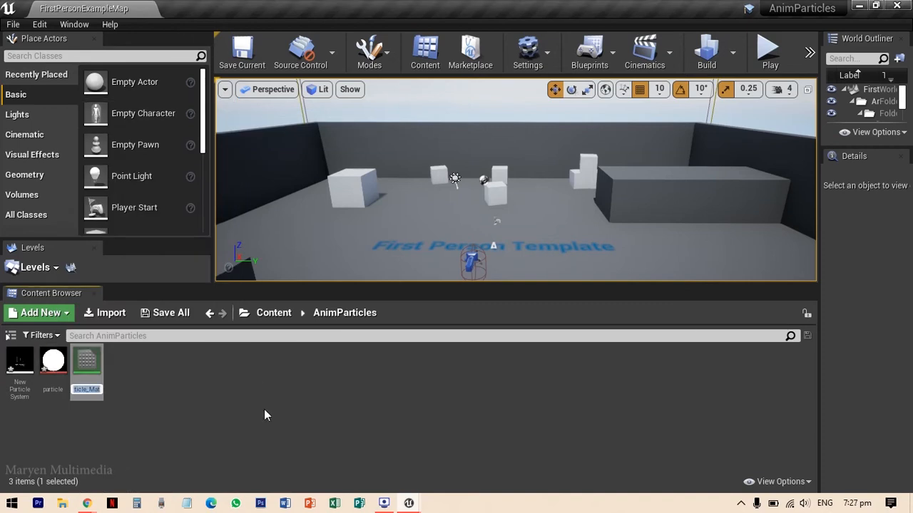
pyautogui.press('Return')
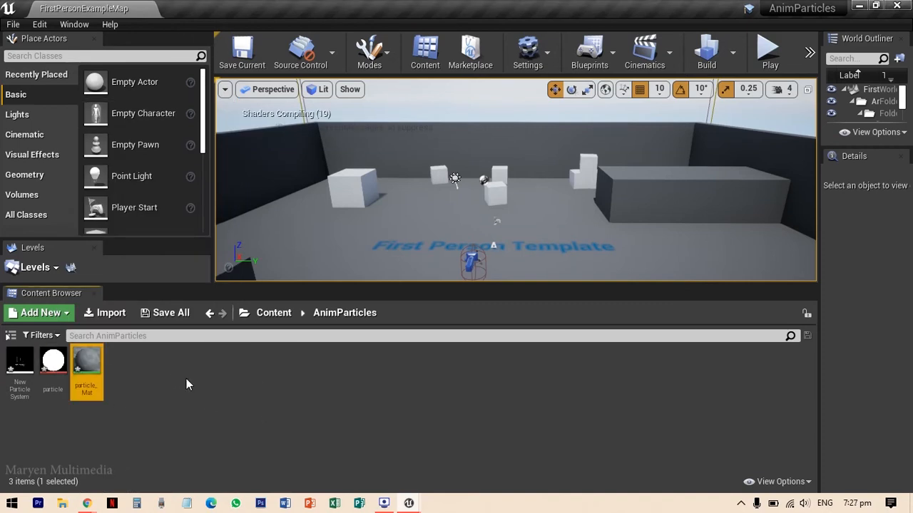
# Open the particle_Mat material and set its preview mesh to a plane
pyautogui.doubleClick(95, 362)
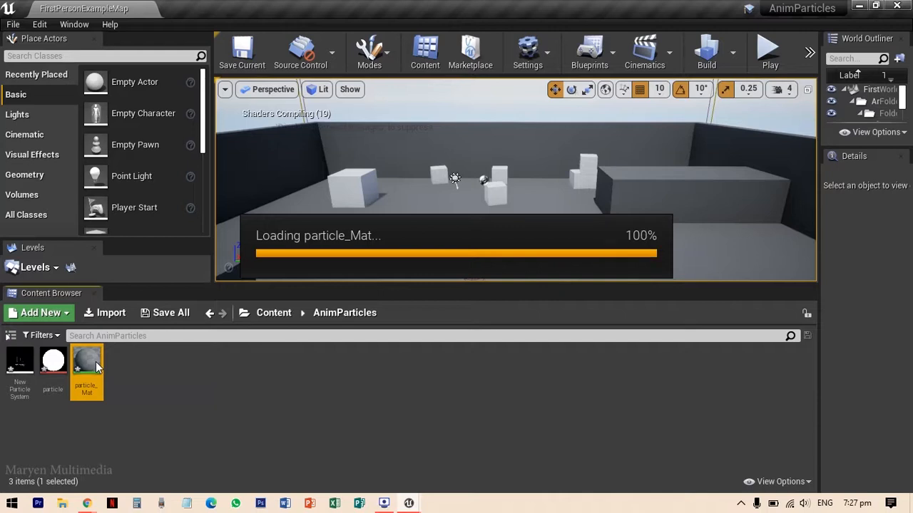
pyautogui.scroll(-1, 490, 219)
pyautogui.moveTo(420, 326); pyautogui.dragTo(499, 316, button='right')
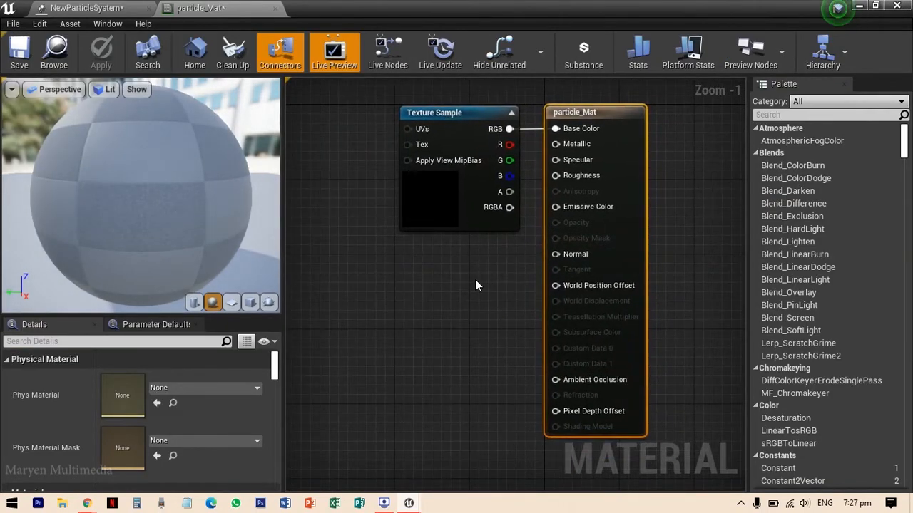
pyautogui.scroll(-2, 464, 267)
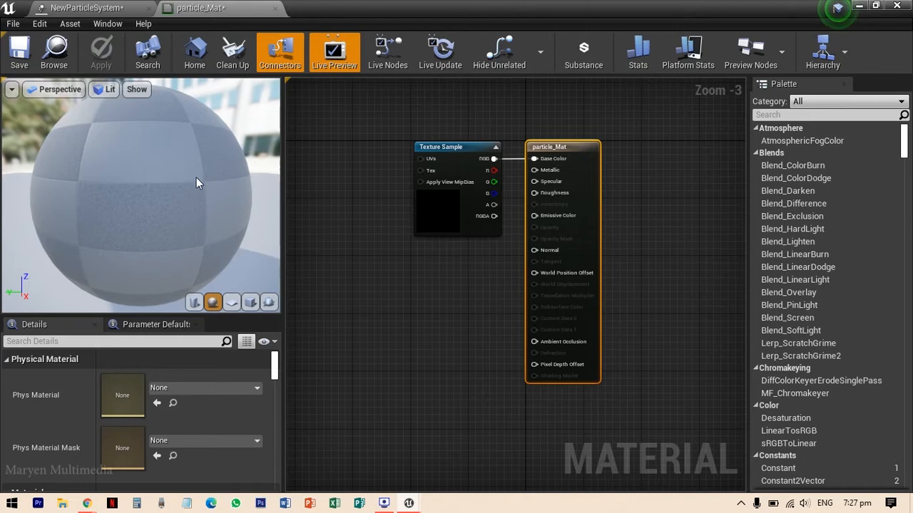
pyautogui.click(232, 305)
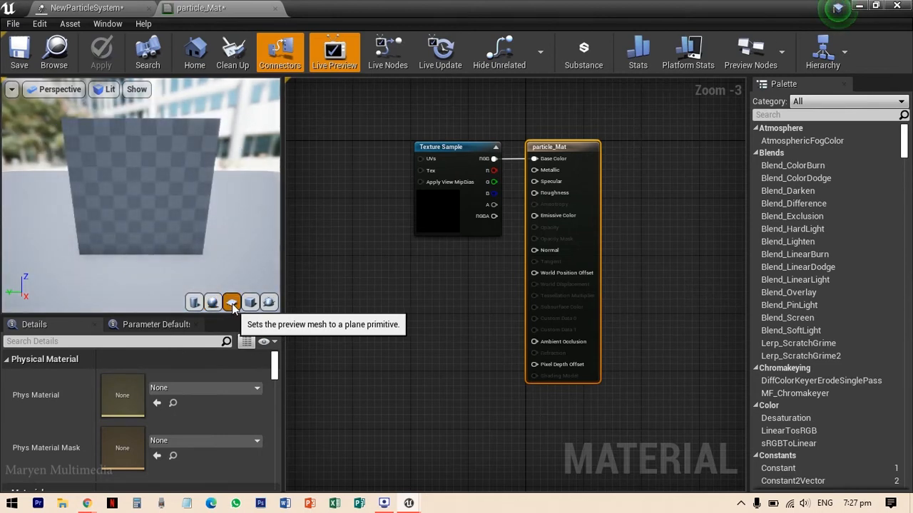
# Set the material's Blend Mode to Masked and enable Two Sided
pyautogui.moveTo(243, 313); pyautogui.dragTo(243, 195)
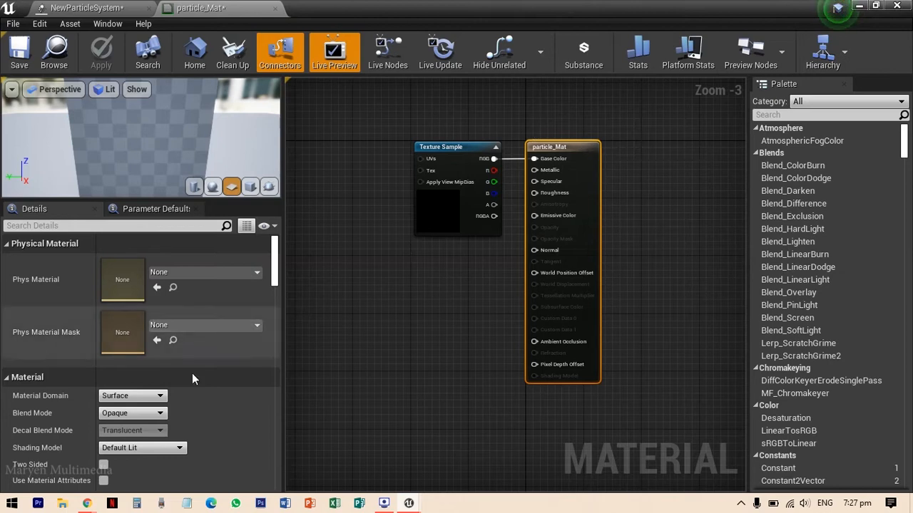
pyautogui.click(157, 414)
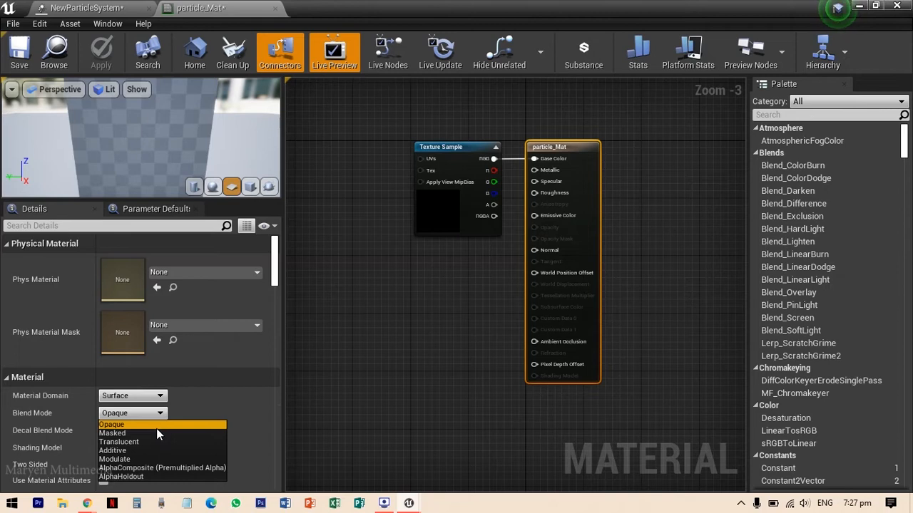
pyautogui.click(155, 434)
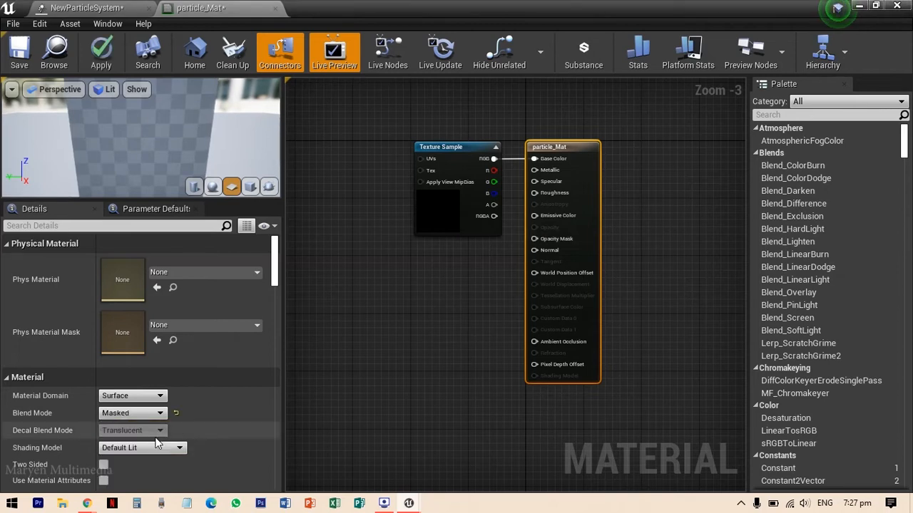
pyautogui.click(104, 465)
pyautogui.moveTo(142, 200); pyautogui.dragTo(142, 292)
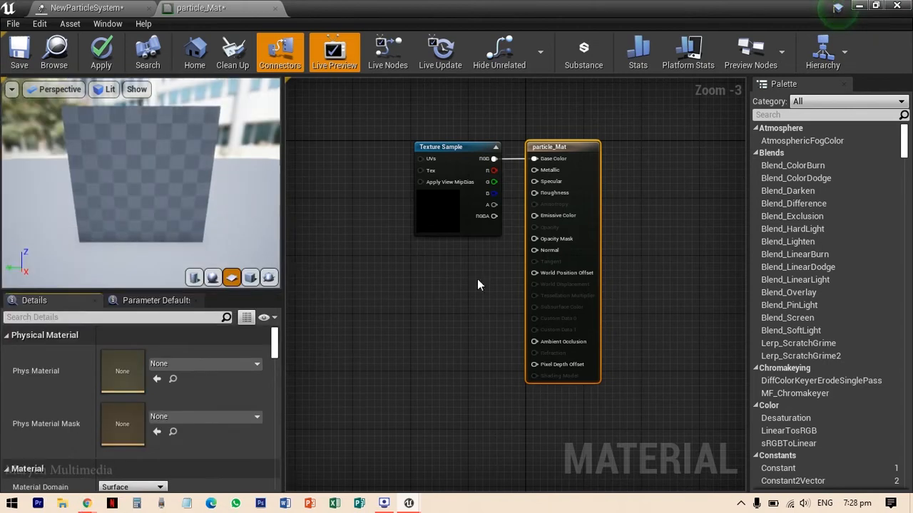
# Move the Texture Sample node away from the material node and connect its RGB output to Opacity Mask as well
pyautogui.click(501, 172)
pyautogui.moveTo(501, 172); pyautogui.dragTo(436, 179)
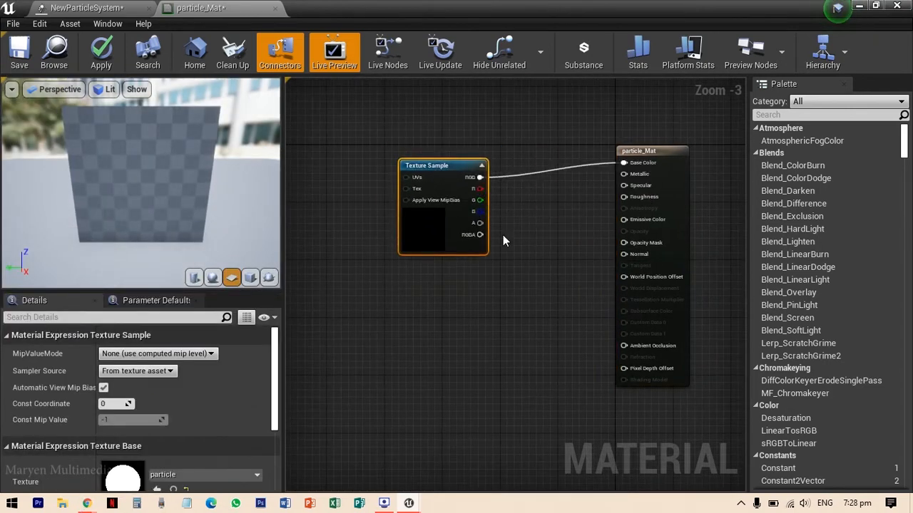
pyautogui.moveTo(482, 177); pyautogui.dragTo(623, 243)
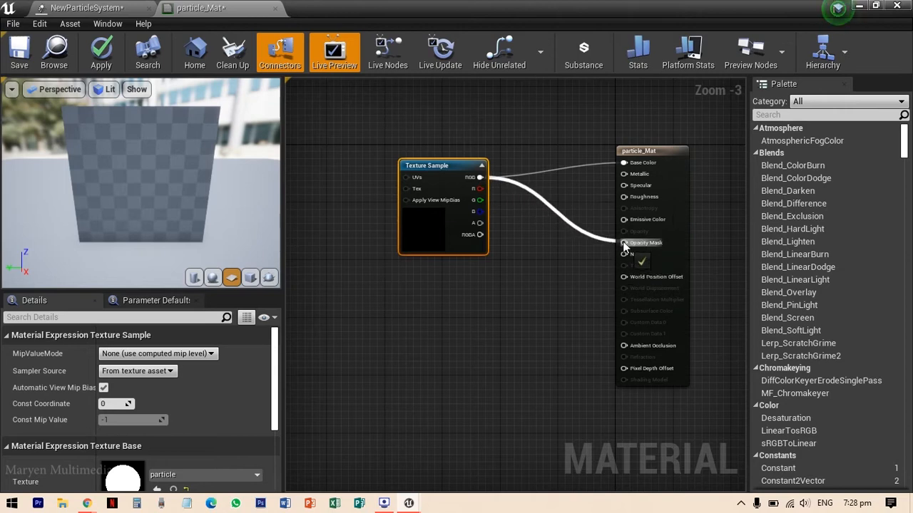
pyautogui.scroll(1, 547, 303)
pyautogui.click(546, 304)
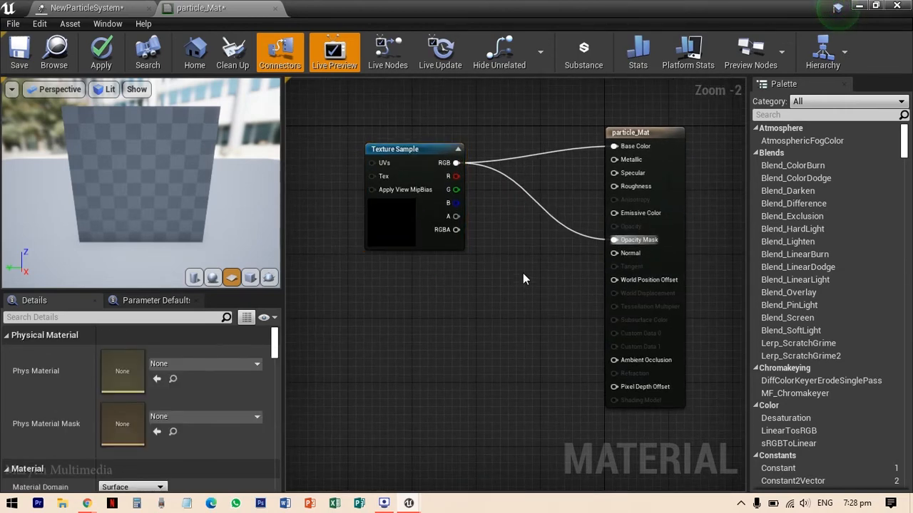
# Add a Particle Color node and place it above the Texture Sample node, leaving space before the material node
pyautogui.rightClick(524, 278)
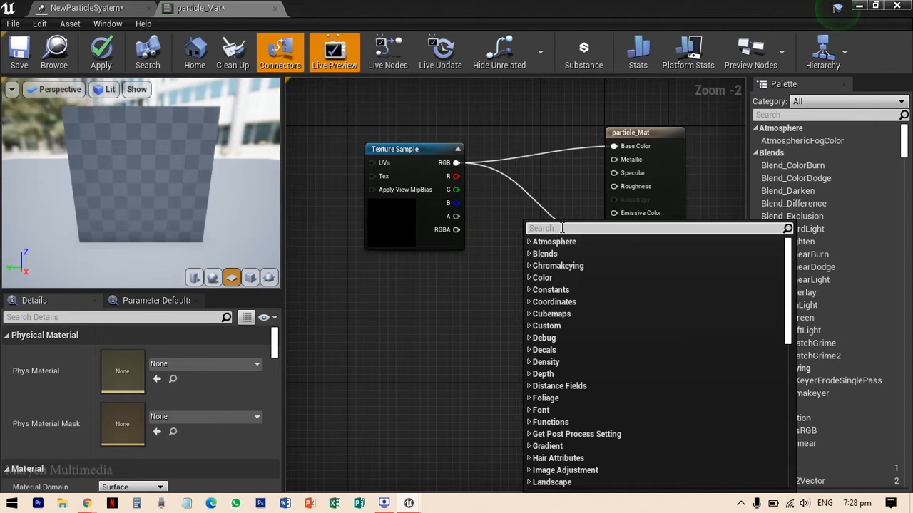
pyautogui.write('partick')
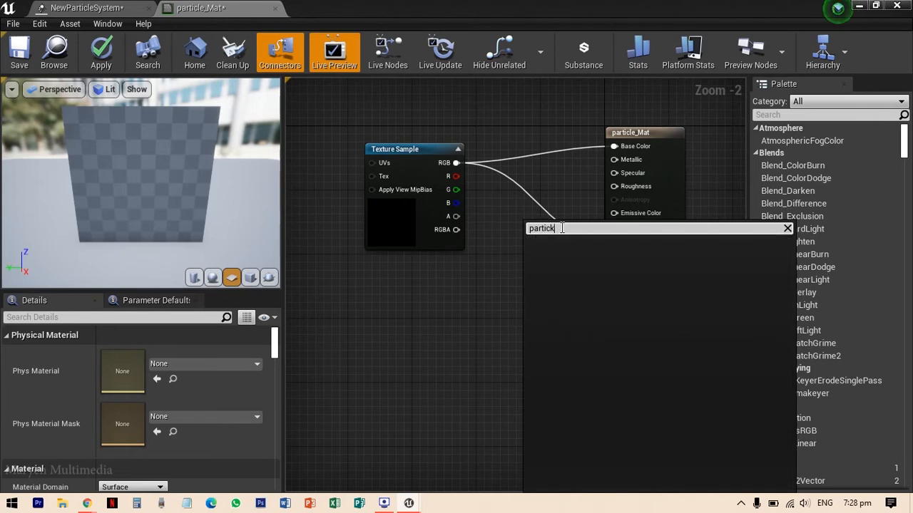
pyautogui.press('BackSpace')
pyautogui.write('le color')
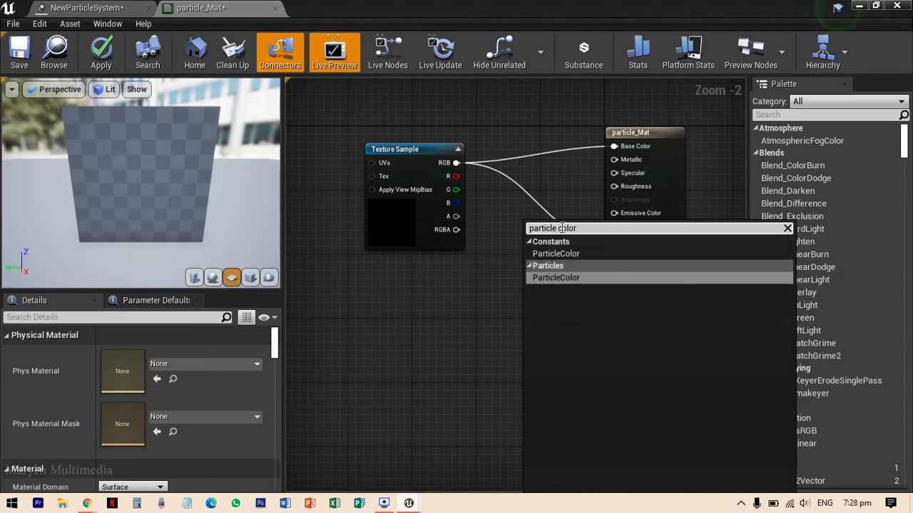
pyautogui.click(588, 278)
pyautogui.moveTo(587, 277); pyautogui.dragTo(421, 160)
pyautogui.moveTo(632, 244); pyautogui.dragTo(632, 152)
pyautogui.moveTo(474, 288); pyautogui.dragTo(547, 290, button='right')
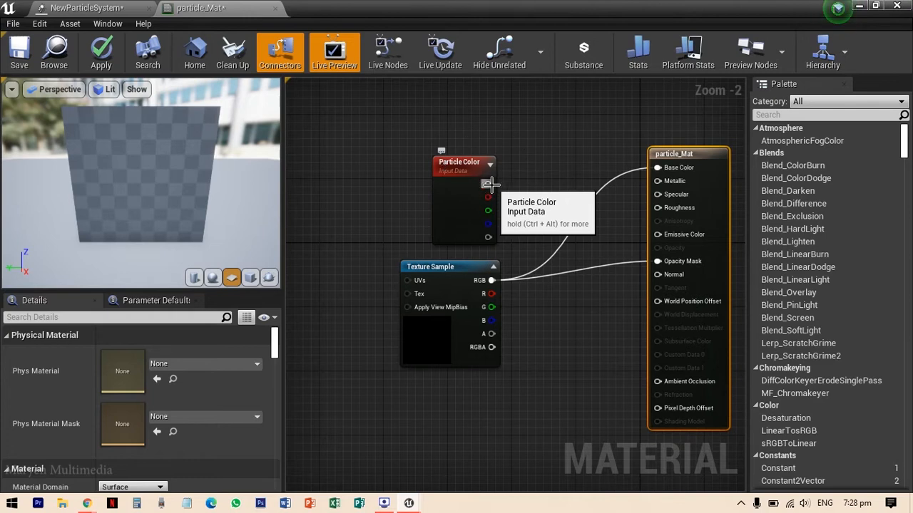
# Add a Multiply node with the Particle Color output feeding its A input, placed beside the Particle Color node
pyautogui.moveTo(488, 184); pyautogui.dragTo(530, 193)
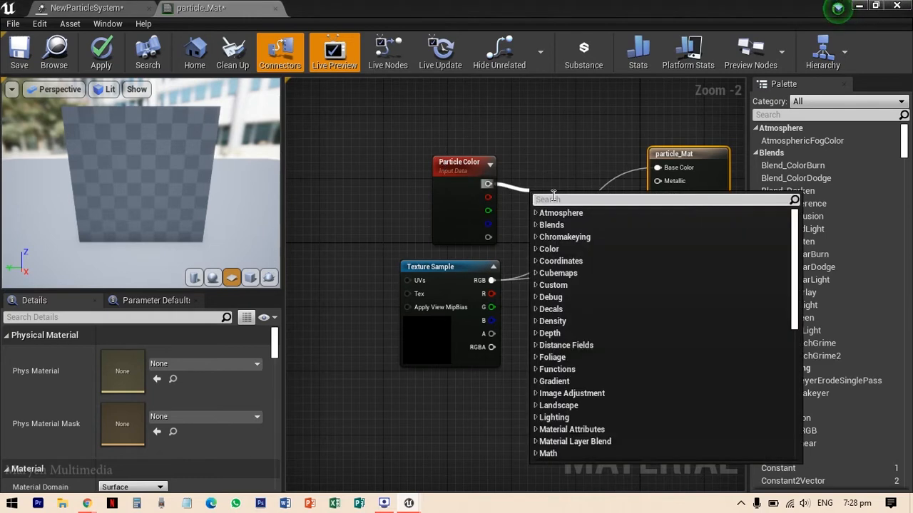
pyautogui.write('multiply')
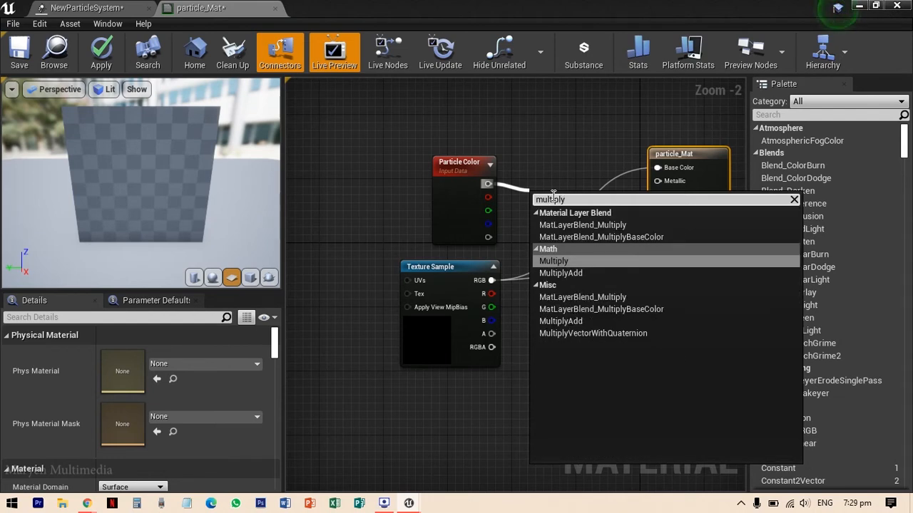
pyautogui.click(573, 262)
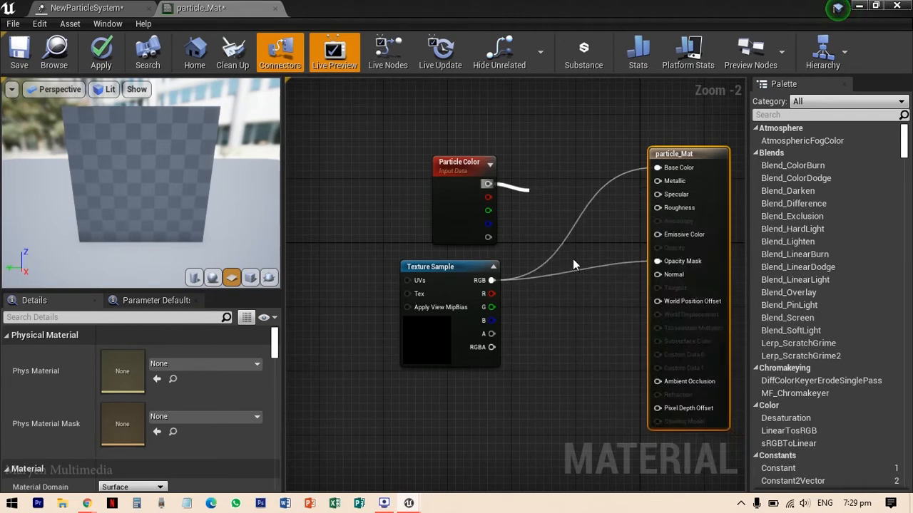
pyautogui.moveTo(562, 193); pyautogui.dragTo(568, 159)
pyautogui.moveTo(582, 244); pyautogui.dragTo(529, 238, button='right')
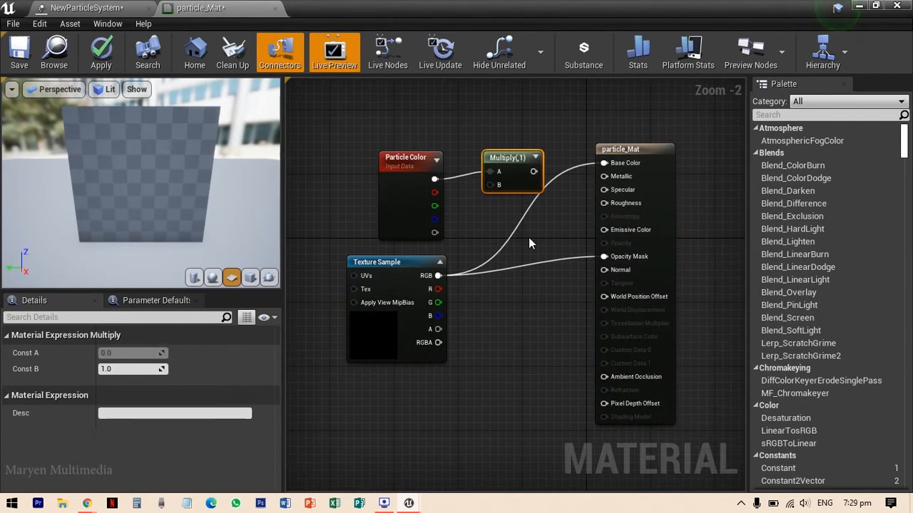
# Connect the Texture Sample's RGB to Multiply's B input and Multiply's output to Base Color, and apply the material changes
pyautogui.moveTo(438, 275); pyautogui.dragTo(604, 163)
pyautogui.moveTo(546, 228); pyautogui.dragTo(592, 219, button='right')
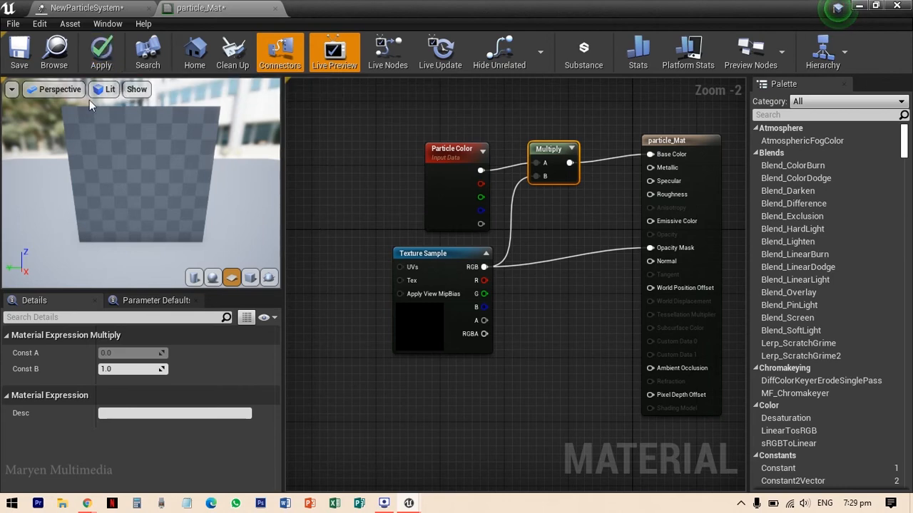
pyautogui.click(114, 65)
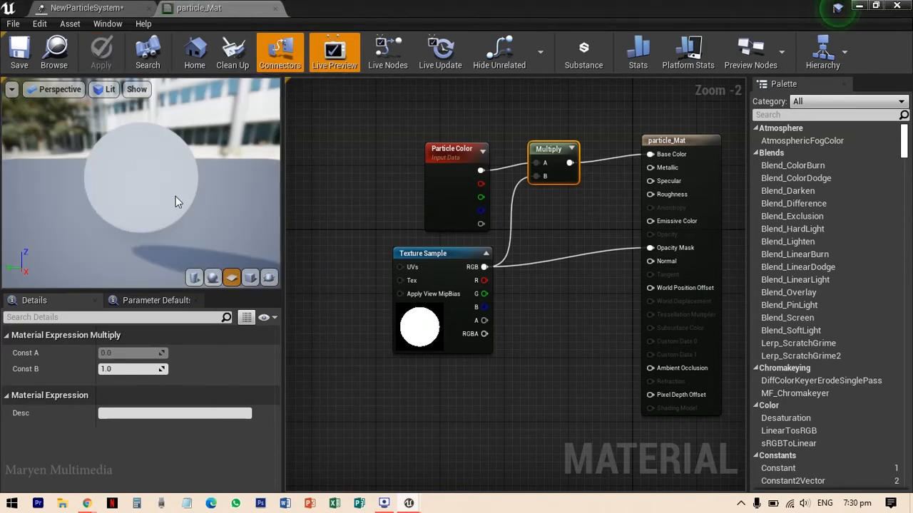
# In NewParticleSystem, assign particle_Mat as the material in the emitter's Required module
pyautogui.click(114, 7)
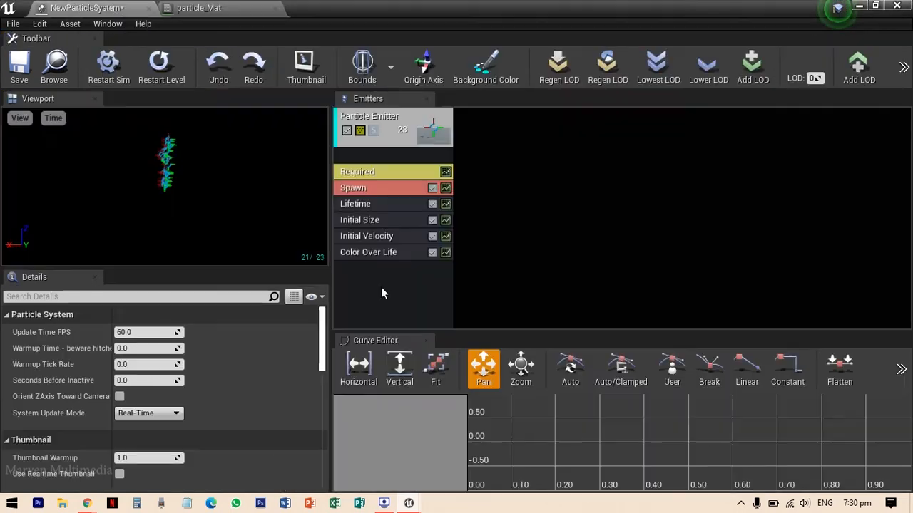
pyautogui.click(412, 173)
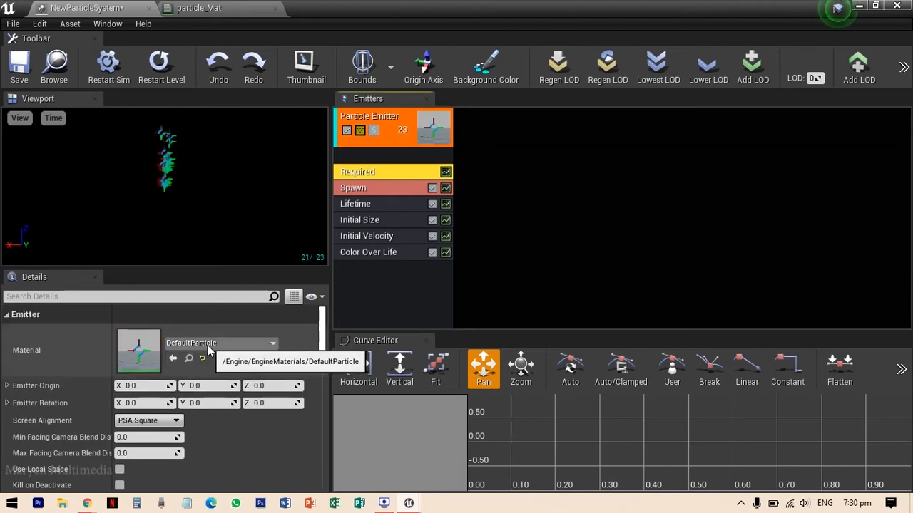
pyautogui.click(273, 344)
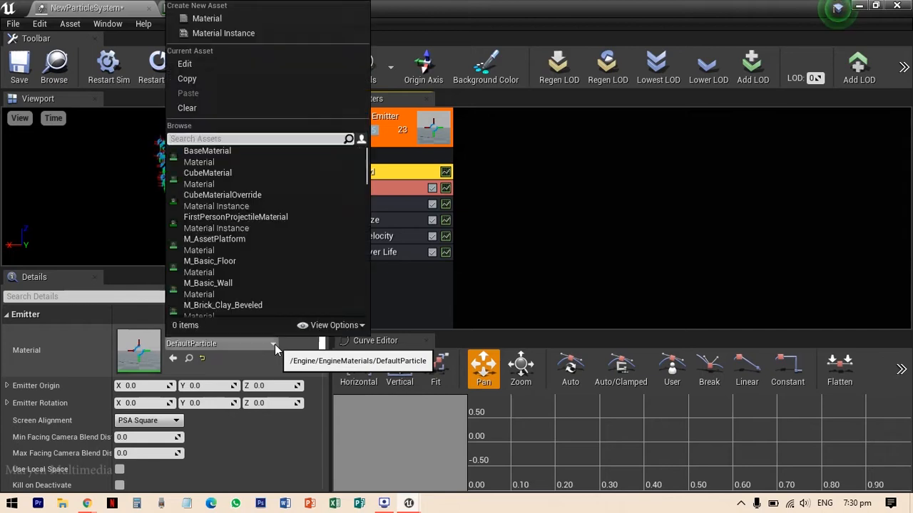
pyautogui.click(239, 140)
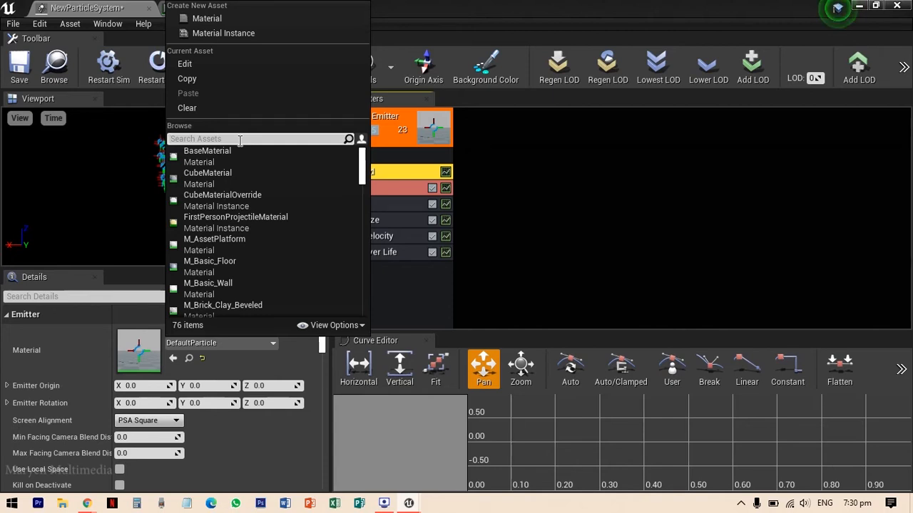
pyautogui.write('pa')
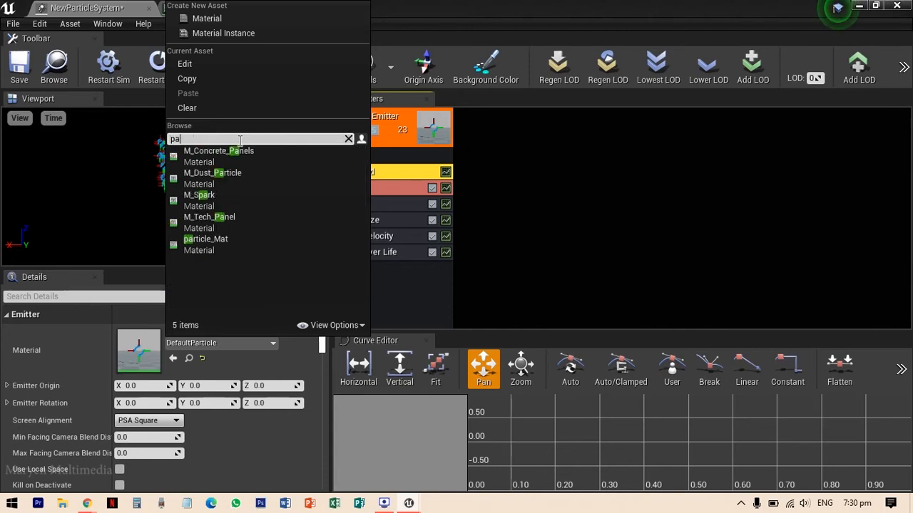
pyautogui.write('rti')
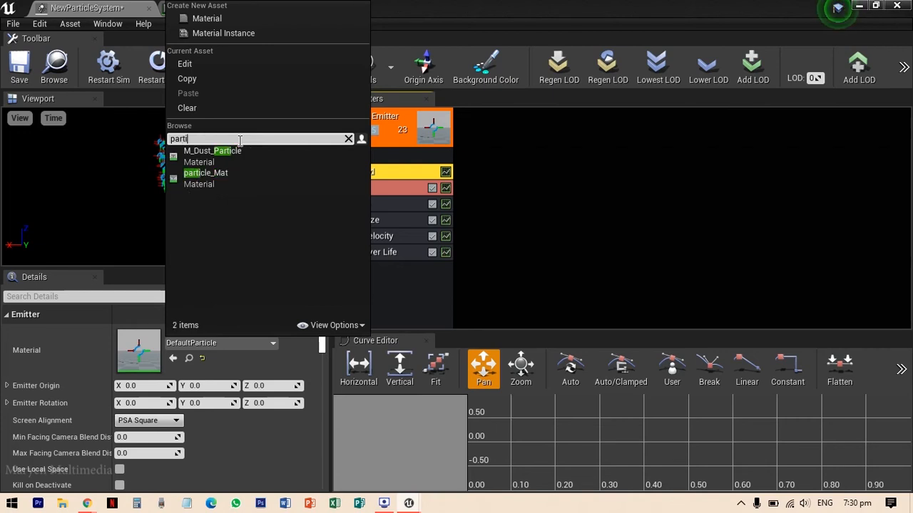
pyautogui.click(227, 176)
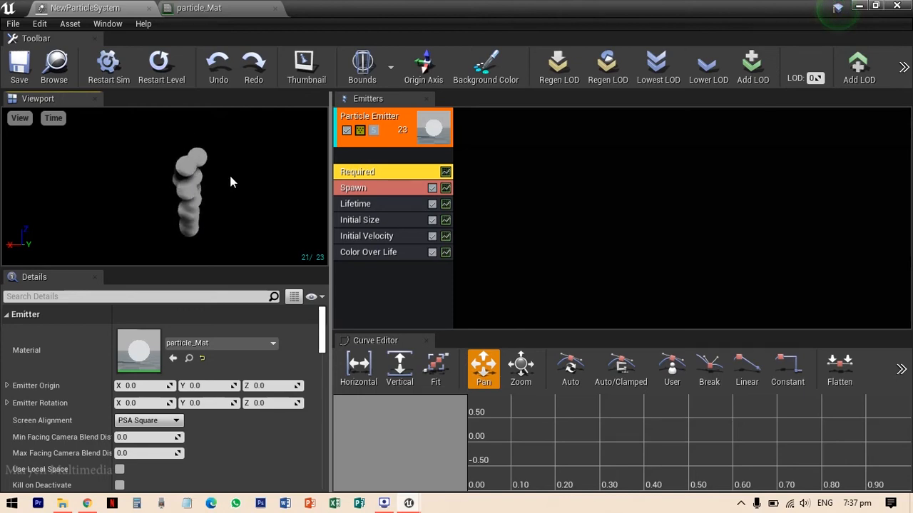
# In the Initial Velocity module, set the Start Velocity distribution's Max Z to 15 and Min Z to 10
pyautogui.click(394, 235)
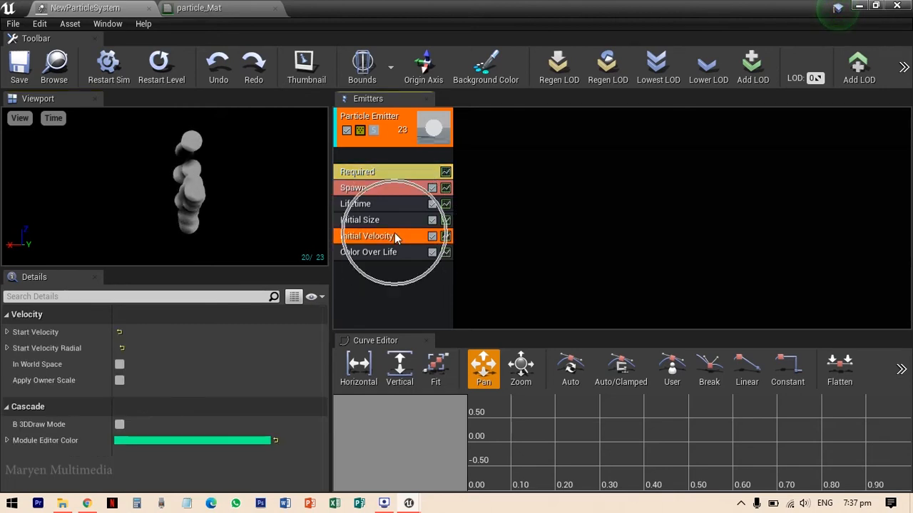
pyautogui.click(8, 332)
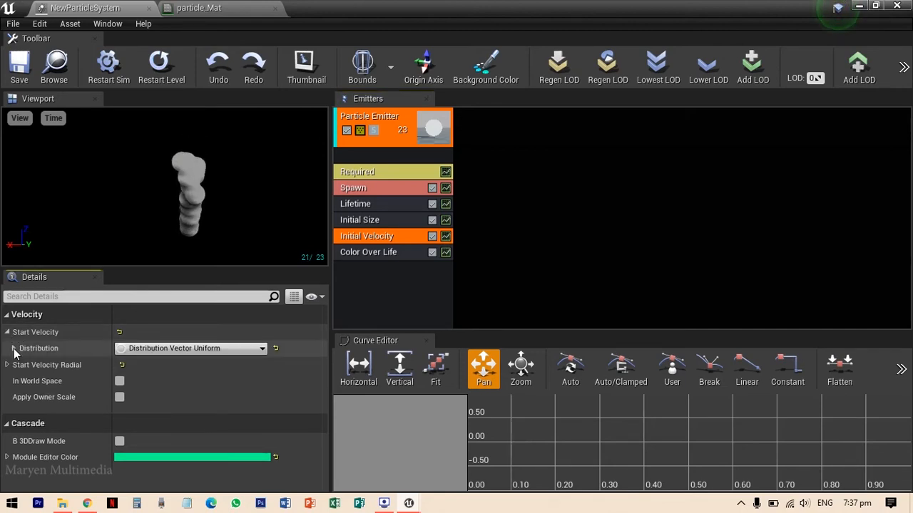
pyautogui.click(14, 348)
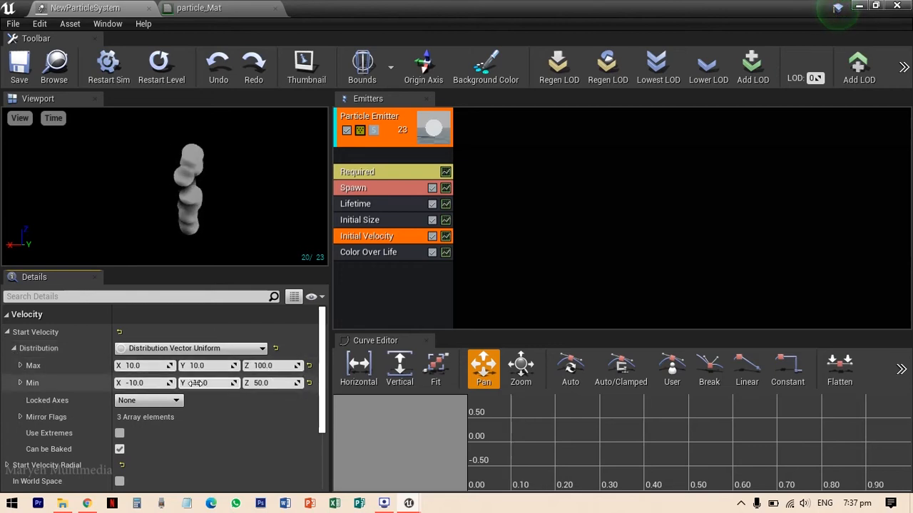
pyautogui.click(278, 366)
pyautogui.write('15')
pyautogui.press('Return')
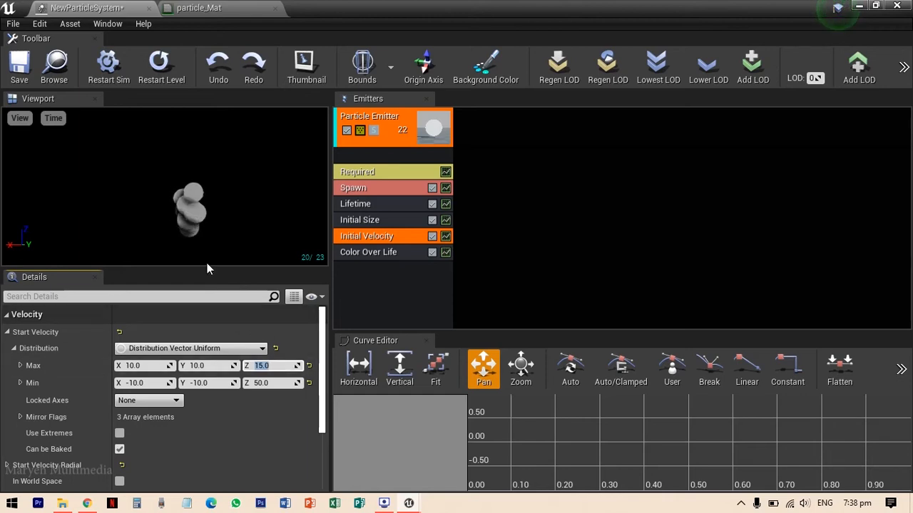
pyautogui.click(278, 383)
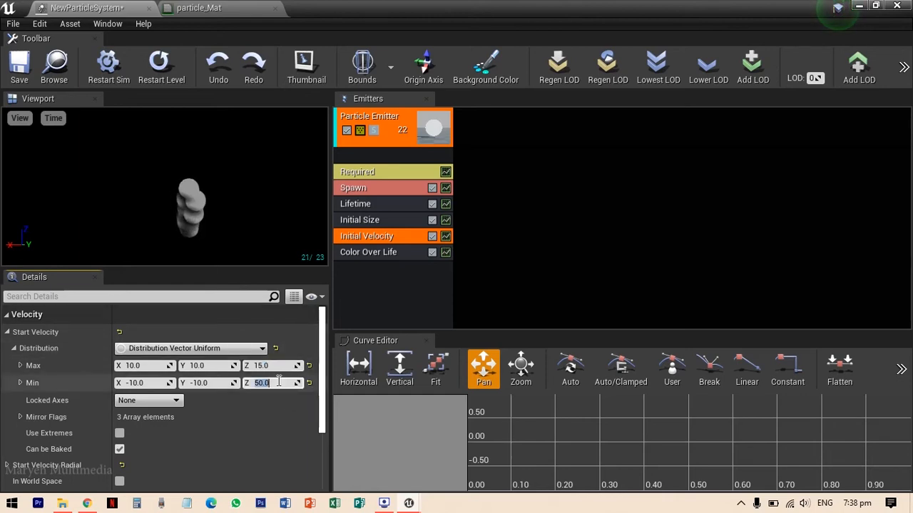
pyautogui.write('10')
pyautogui.press('Return')
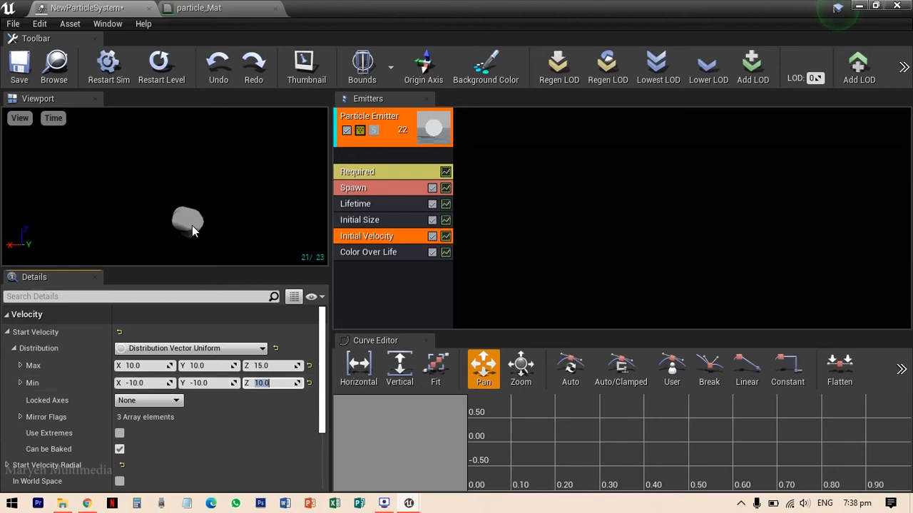
# Expand the Color Over Life module's constant curve to show the settings of points 0 and 1
pyautogui.click(356, 253)
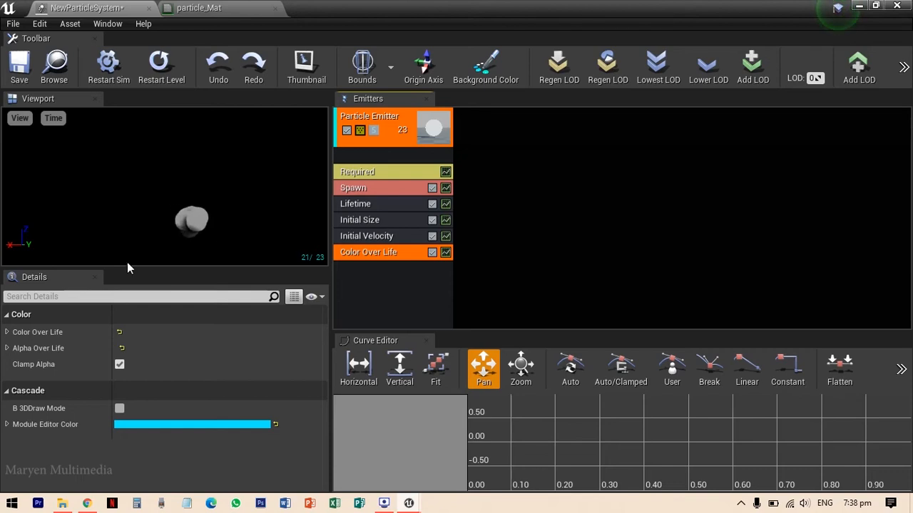
pyautogui.click(7, 333)
pyautogui.click(14, 348)
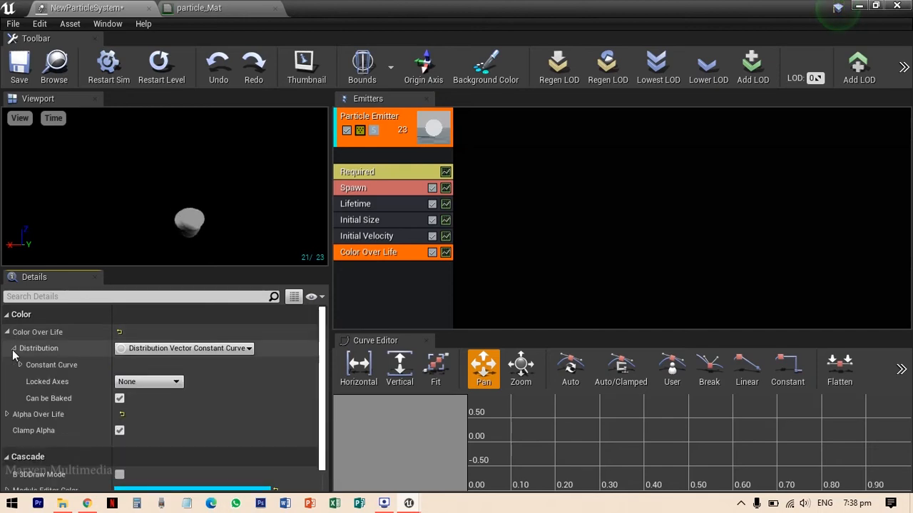
pyautogui.click(21, 365)
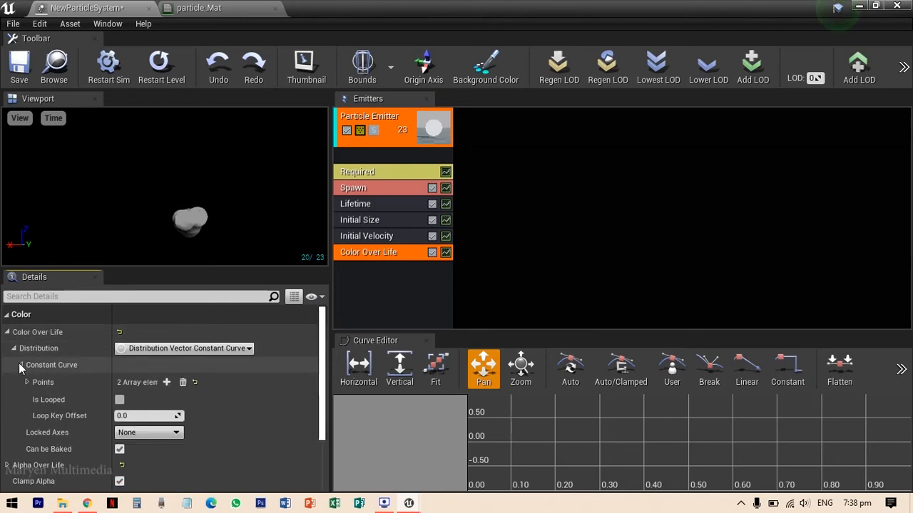
pyautogui.click(28, 383)
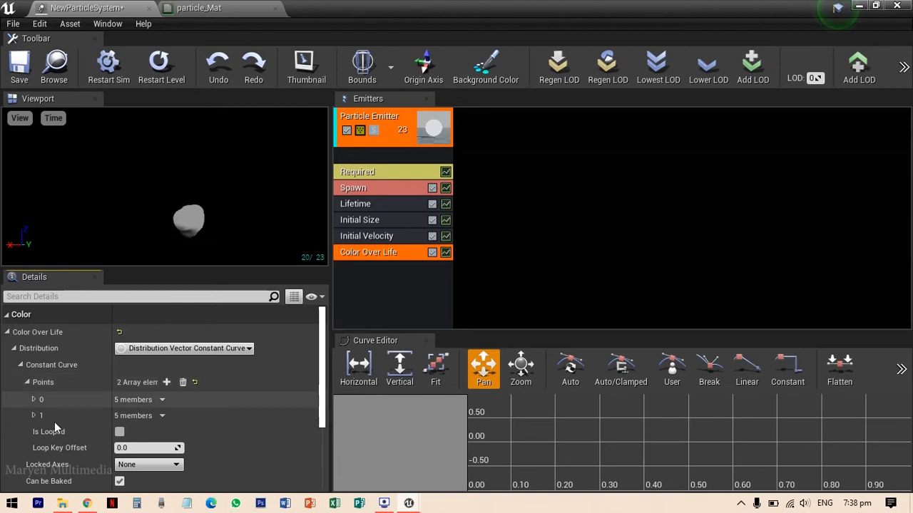
pyautogui.click(33, 400)
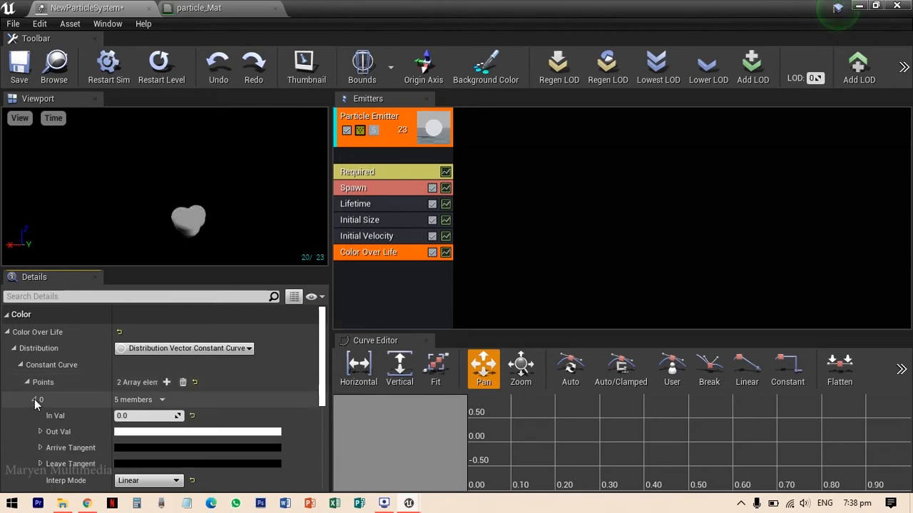
pyautogui.scroll(-1, 36, 422)
pyautogui.scroll(-1, 15, 415)
pyautogui.click(31, 450)
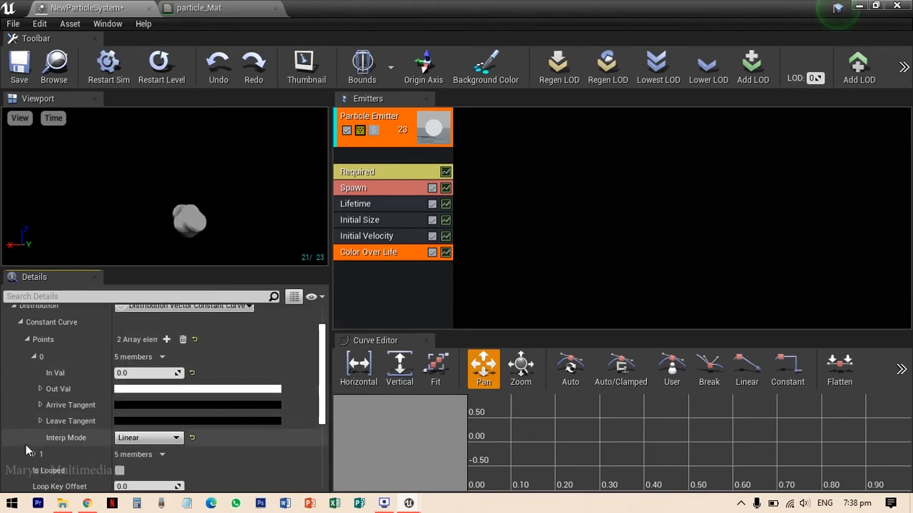
pyautogui.scroll(-2, 142, 428)
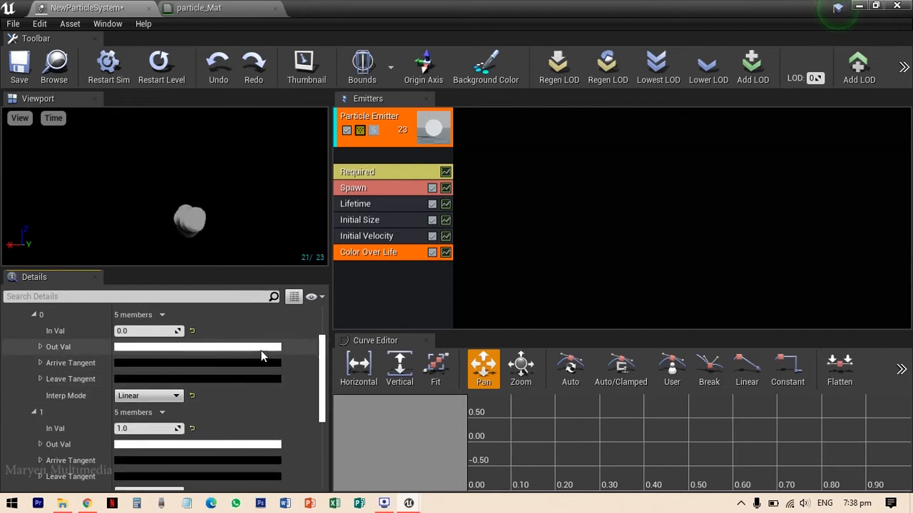
# Set the Out Val colour of Color Over Life point 0 to pink, hex sRGB E74DB8FF
pyautogui.click(261, 356)
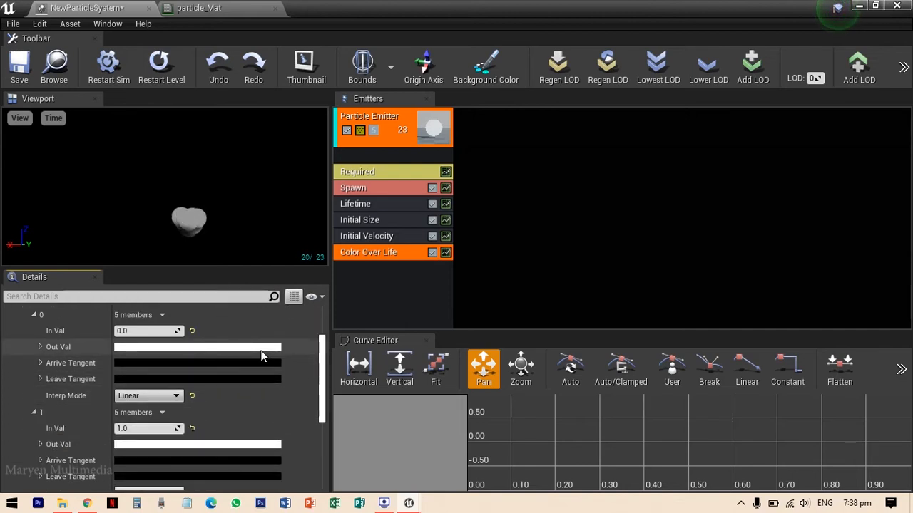
pyautogui.click(269, 347)
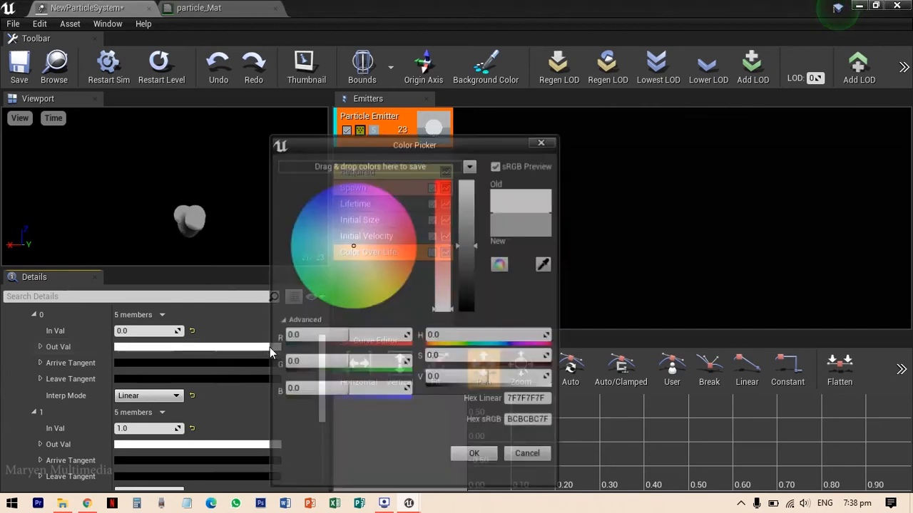
pyautogui.moveTo(376, 254); pyautogui.dragTo(393, 221)
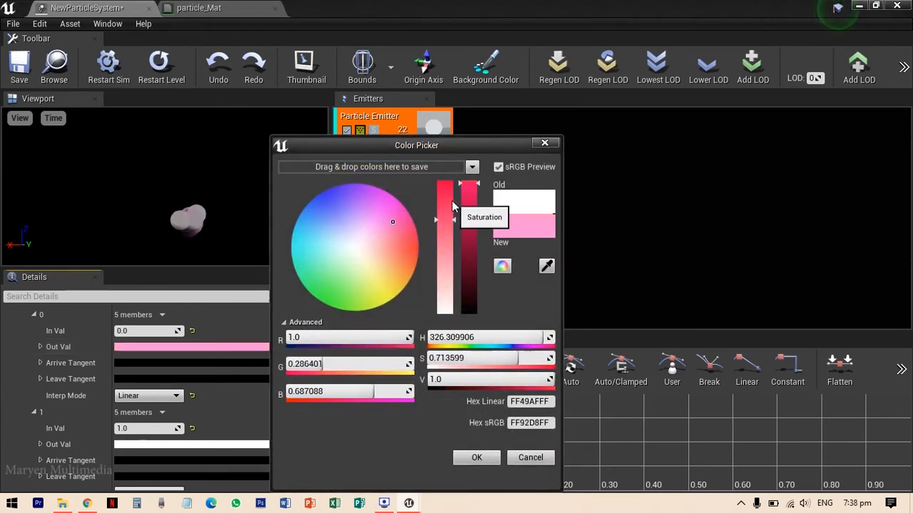
pyautogui.moveTo(468, 187); pyautogui.dragTo(470, 209)
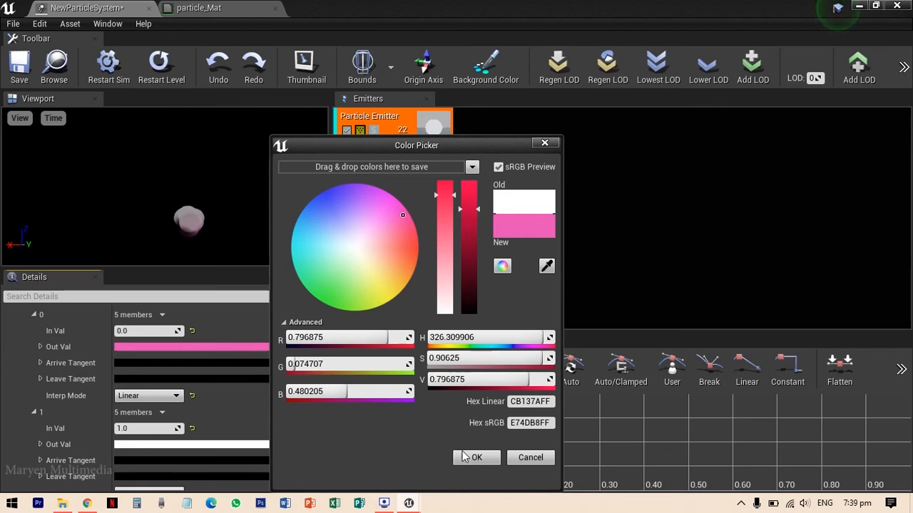
pyautogui.click(474, 457)
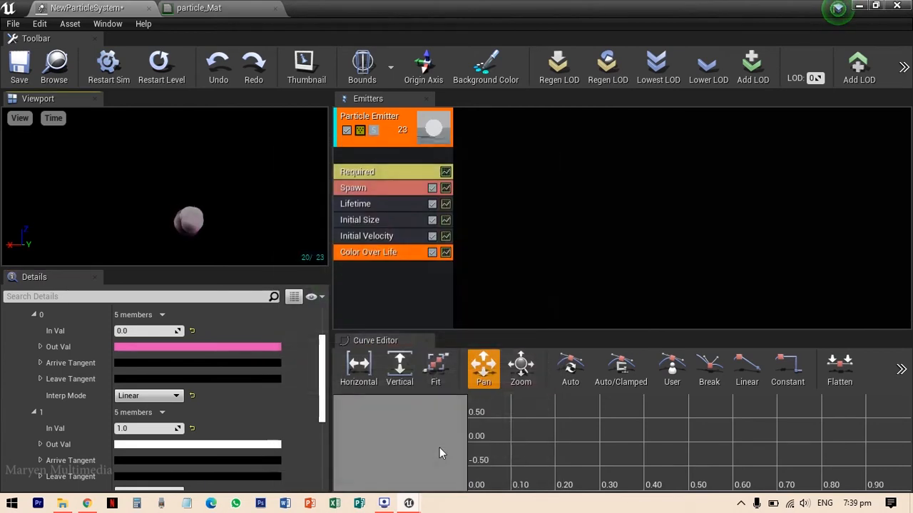
# Set the Out Val colour of Color Over Life point 1 to a saturated blue
pyautogui.click(219, 445)
pyautogui.moveTo(377, 140); pyautogui.dragTo(430, 136)
pyautogui.moveTo(357, 217); pyautogui.dragTo(350, 200)
pyautogui.moveTo(470, 206); pyautogui.dragTo(471, 232)
pyautogui.moveTo(350, 201); pyautogui.dragTo(341, 190)
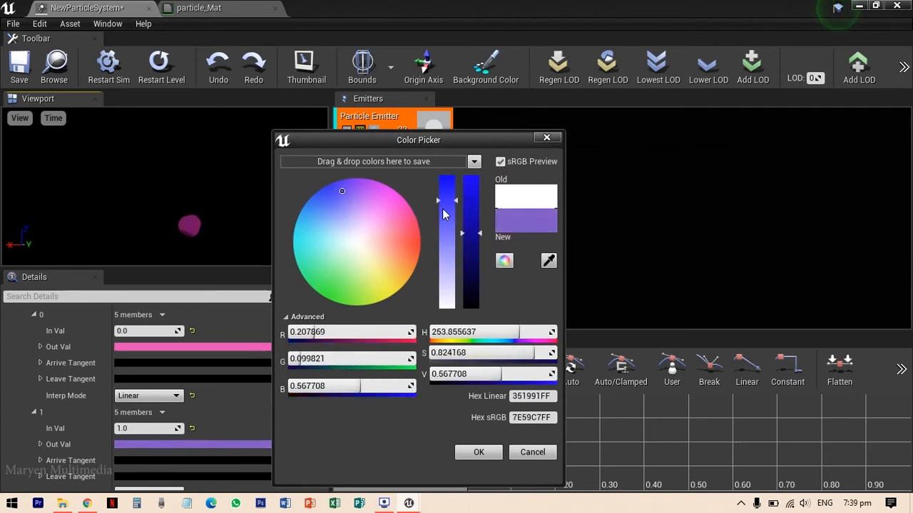
pyautogui.moveTo(445, 198); pyautogui.dragTo(445, 184)
pyautogui.moveTo(467, 232)
pyautogui.mouseDown()
pyautogui.moveTo(466, 255)
pyautogui.moveTo(467, 208)
pyautogui.moveTo(467, 228)
pyautogui.mouseUp()
pyautogui.moveTo(339, 184); pyautogui.dragTo(322, 188)
pyautogui.click(479, 452)
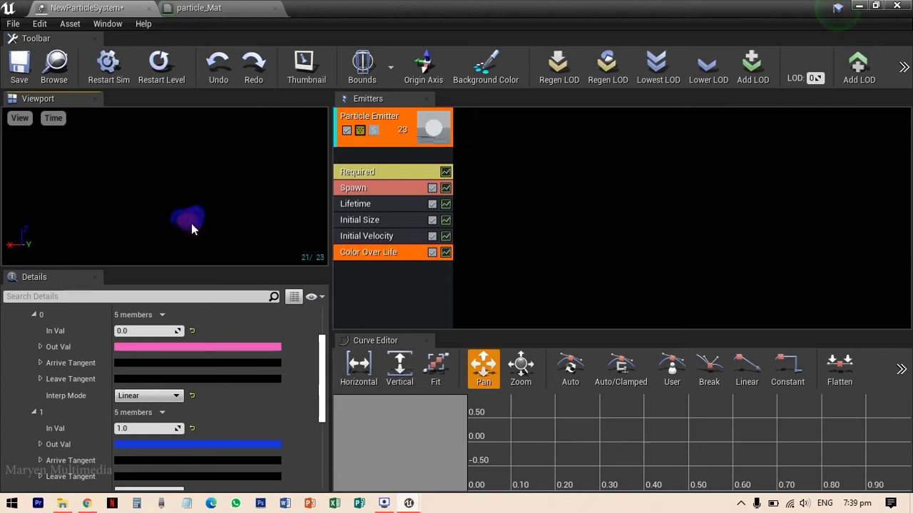
# Add a Size By Life module to the particle emitter
pyautogui.click(359, 219)
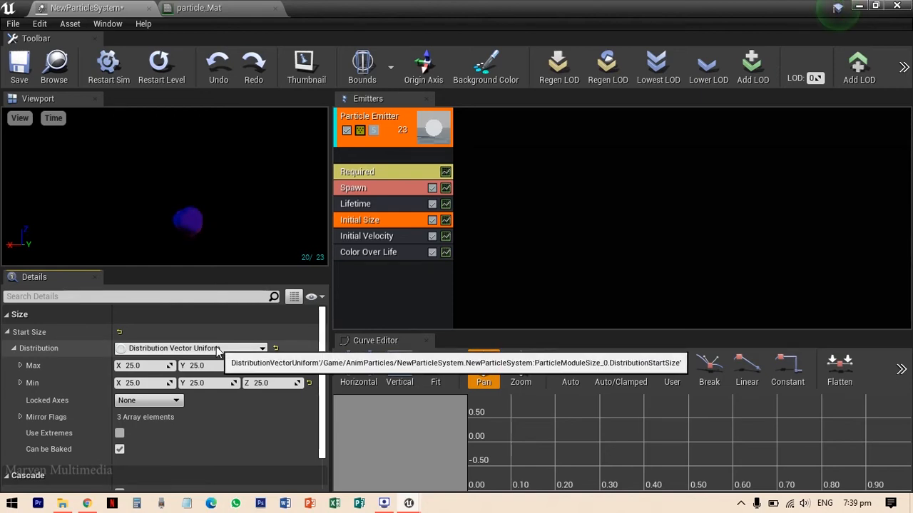
pyautogui.rightClick(397, 292)
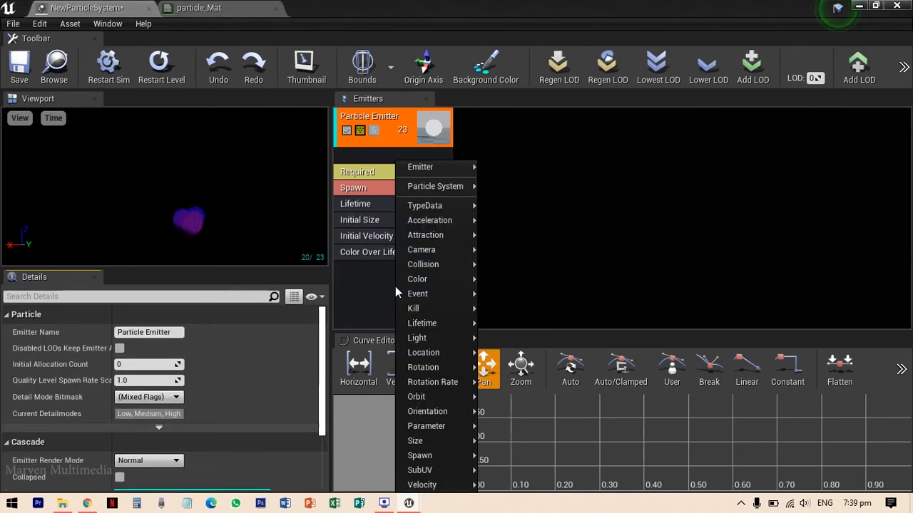
pyautogui.moveTo(428, 441)
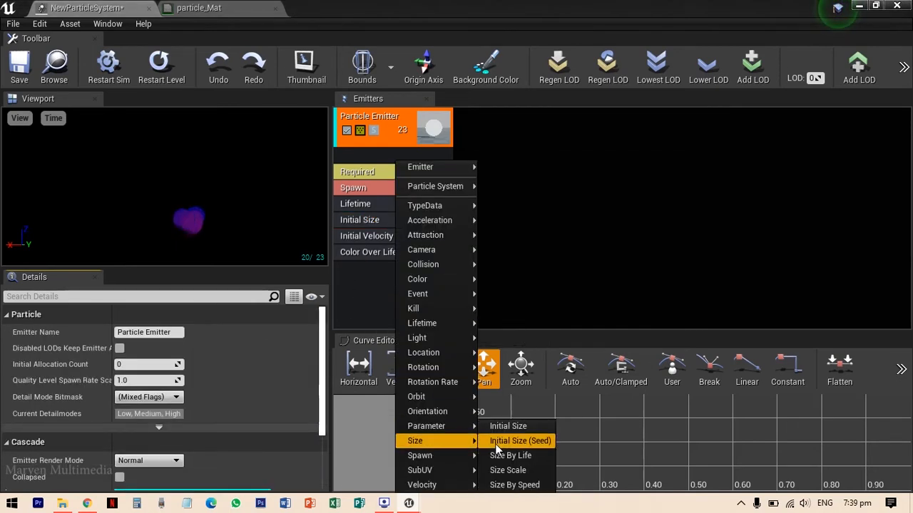
pyautogui.click(509, 456)
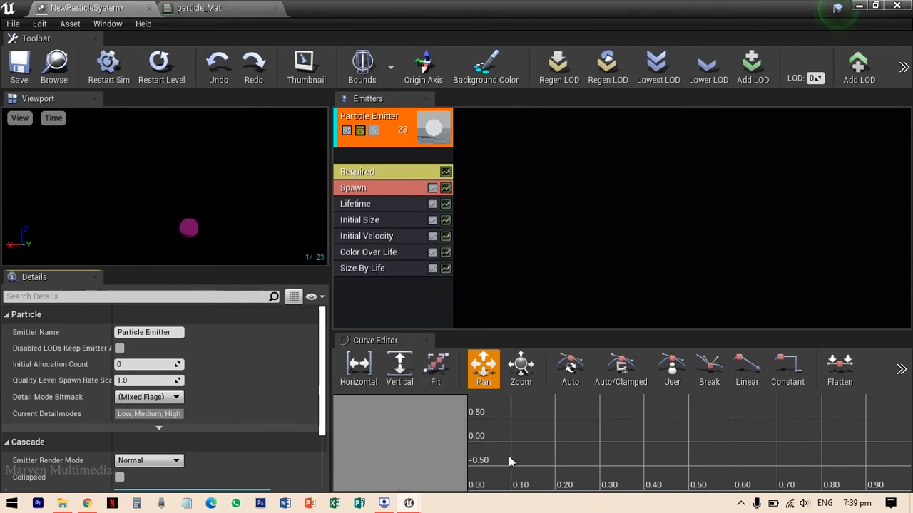
# In the Size By Life module's Life Multiplier constant curve, set point 1's Out Val to 0 for X, Y and Z
pyautogui.click(397, 268)
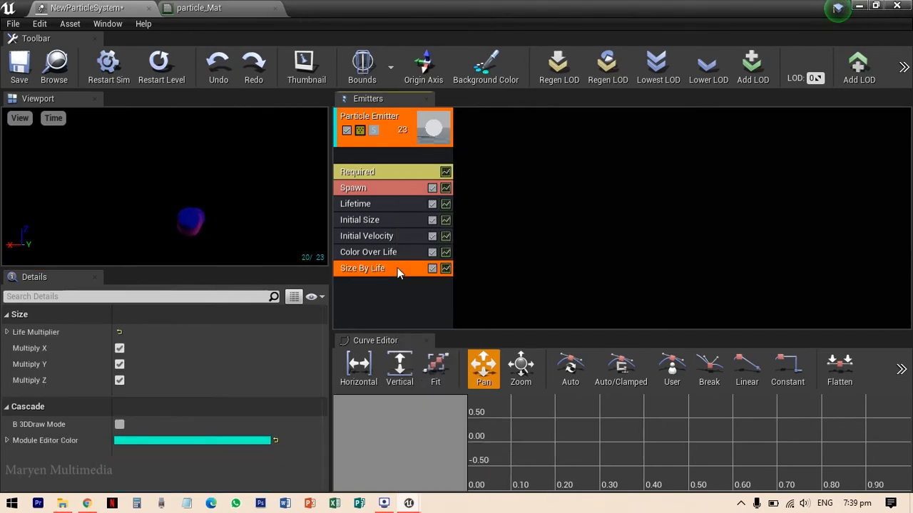
pyautogui.click(7, 332)
pyautogui.click(14, 348)
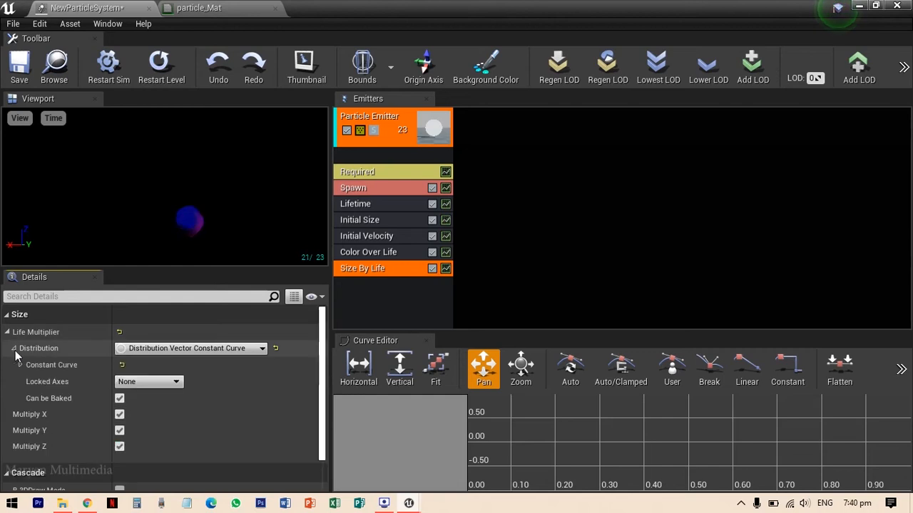
pyautogui.click(20, 365)
pyautogui.click(27, 382)
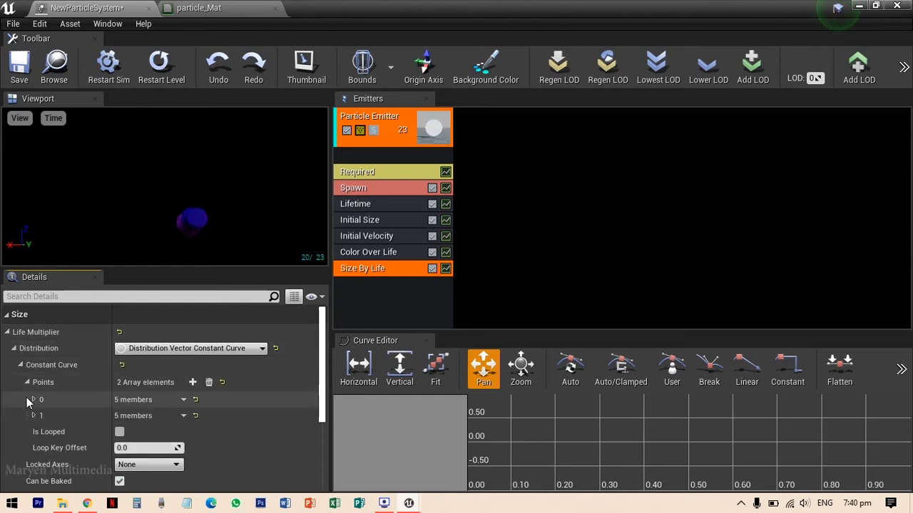
pyautogui.click(34, 400)
pyautogui.scroll(-1, 36, 435)
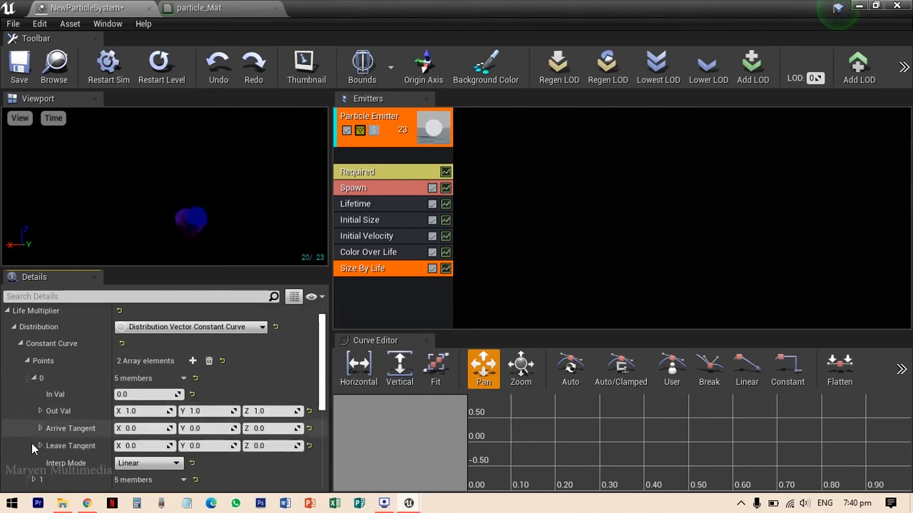
pyautogui.click(34, 480)
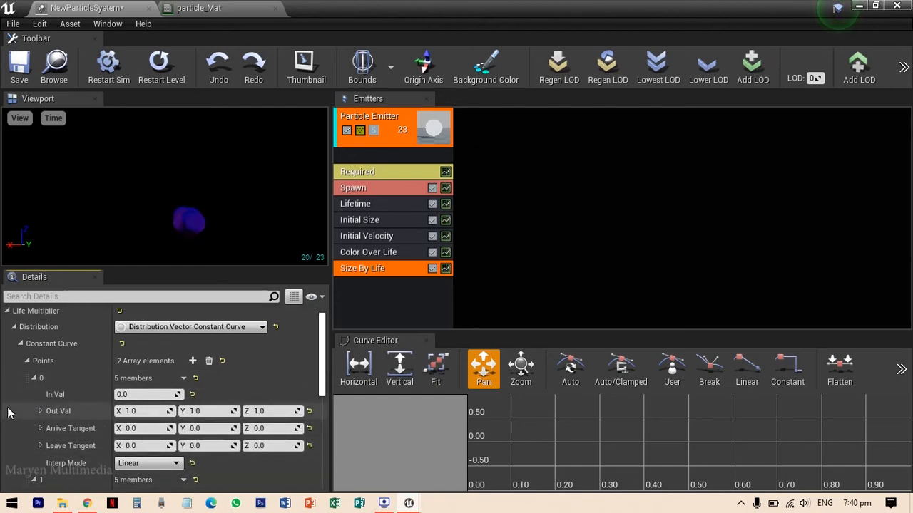
pyautogui.scroll(-2, 9, 412)
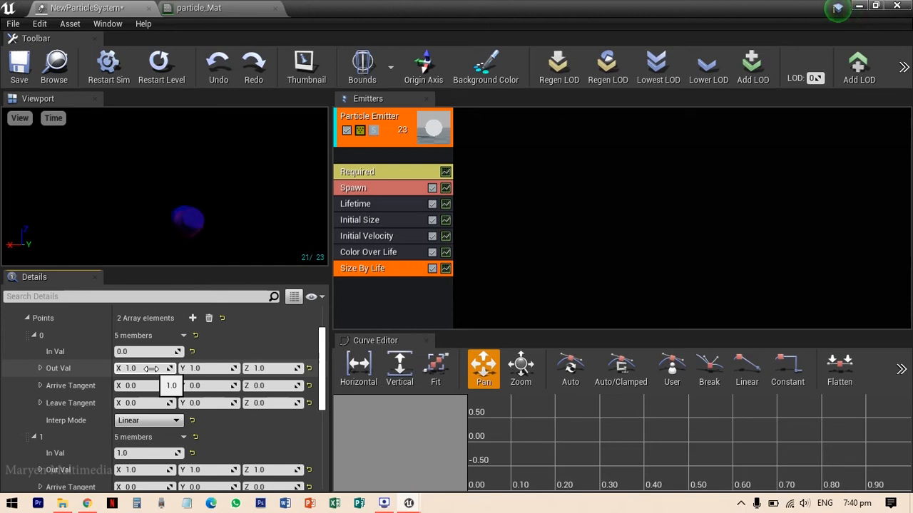
pyautogui.scroll(-1, 150, 367)
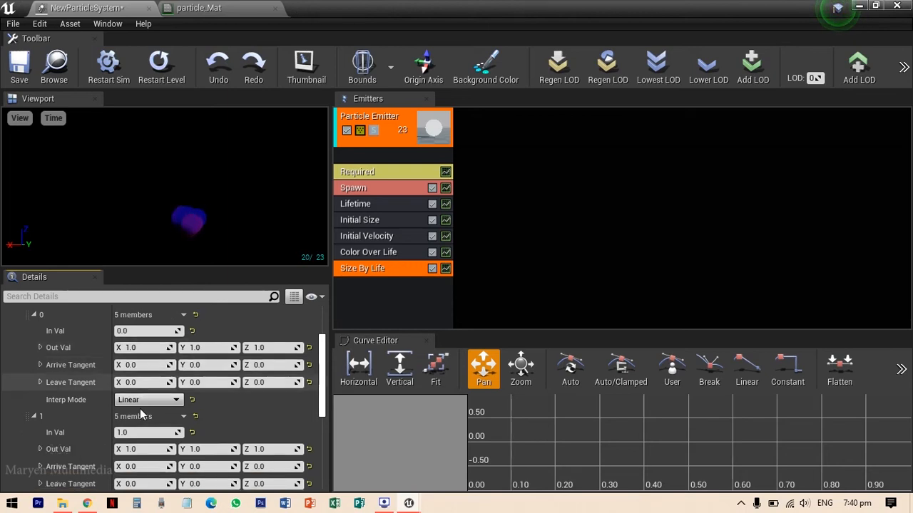
pyautogui.click(136, 449)
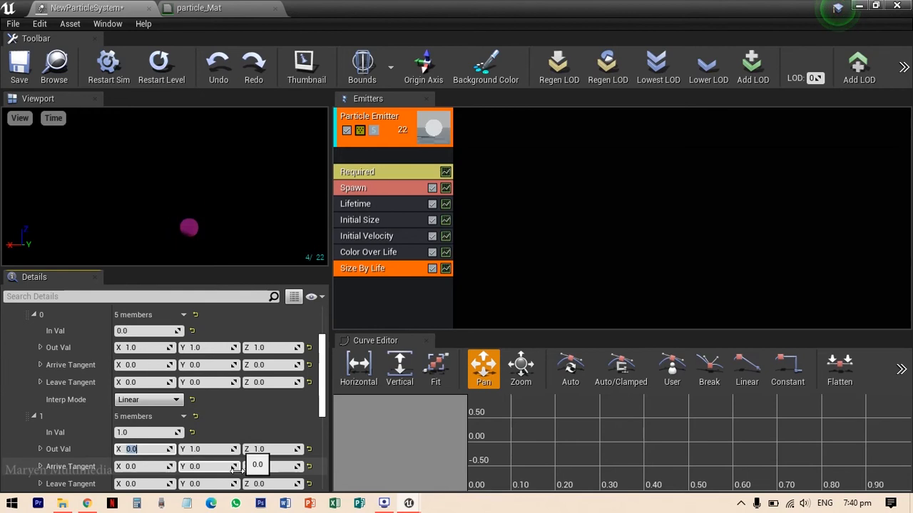
pyautogui.click(212, 449)
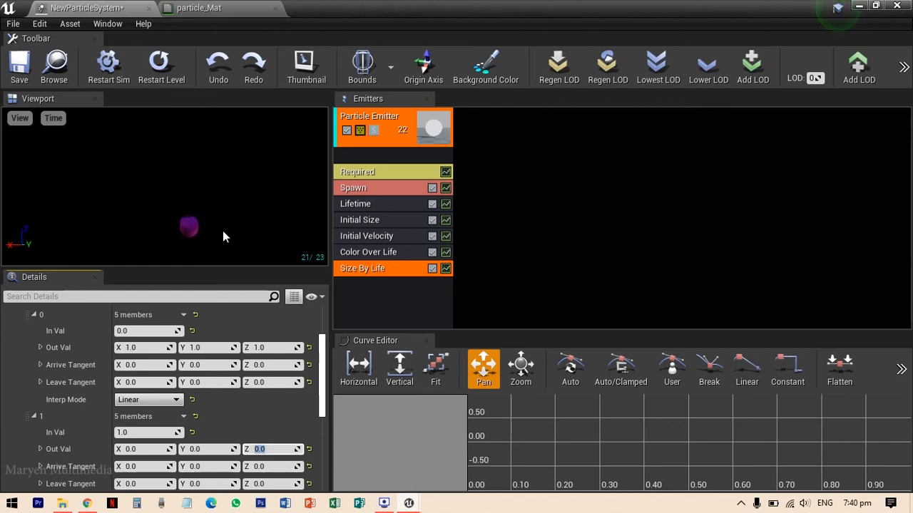
# Add a Light module to the particle emitter
pyautogui.click(373, 296)
pyautogui.rightClick(374, 296)
pyautogui.moveTo(444, 327)
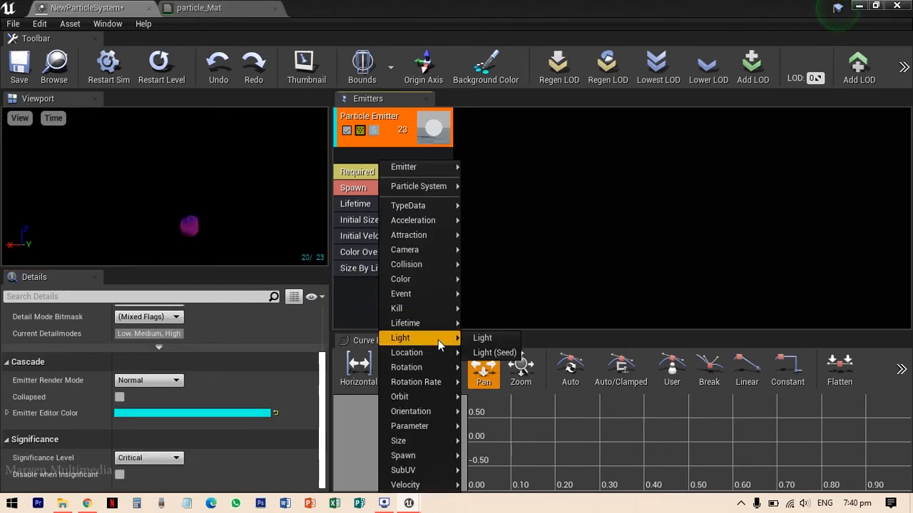
pyautogui.click(499, 340)
pyautogui.scroll(3, 193, 348)
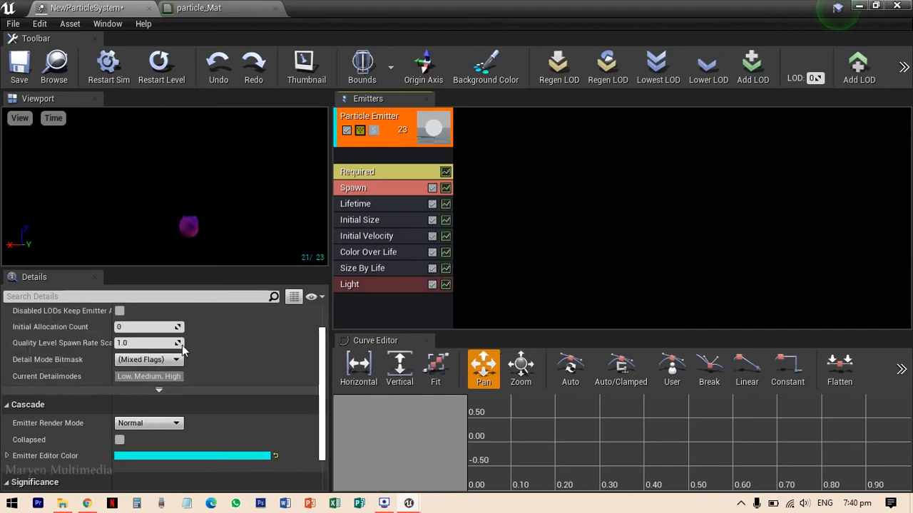
# Disable Use Inverse Squared Falloff in the emitter's Light module
pyautogui.click(393, 285)
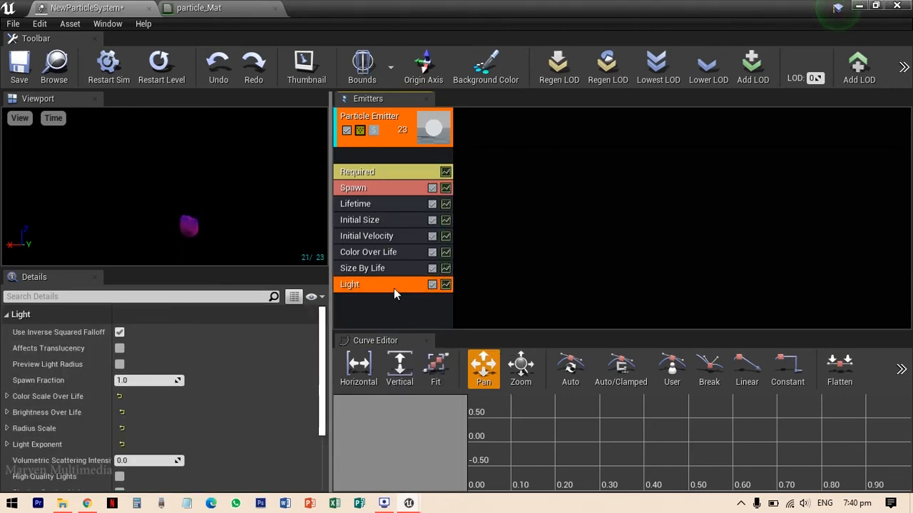
pyautogui.click(389, 283)
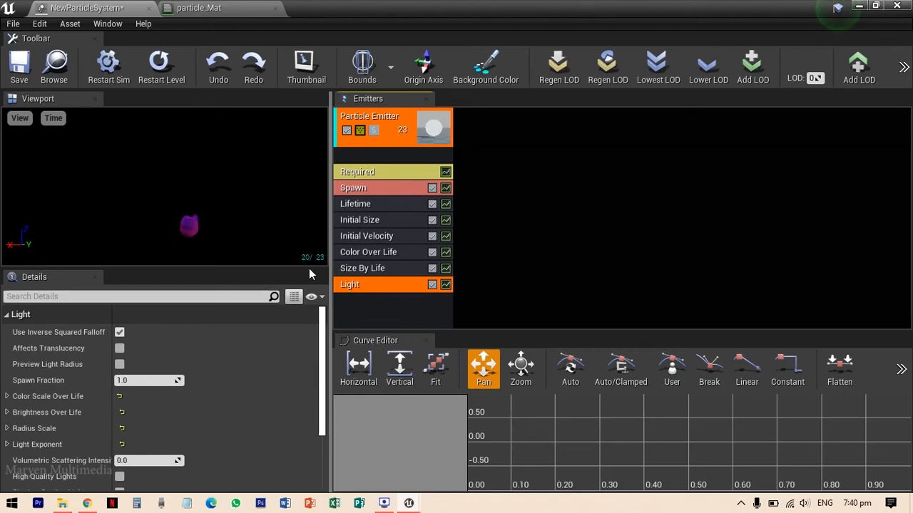
pyautogui.click(120, 333)
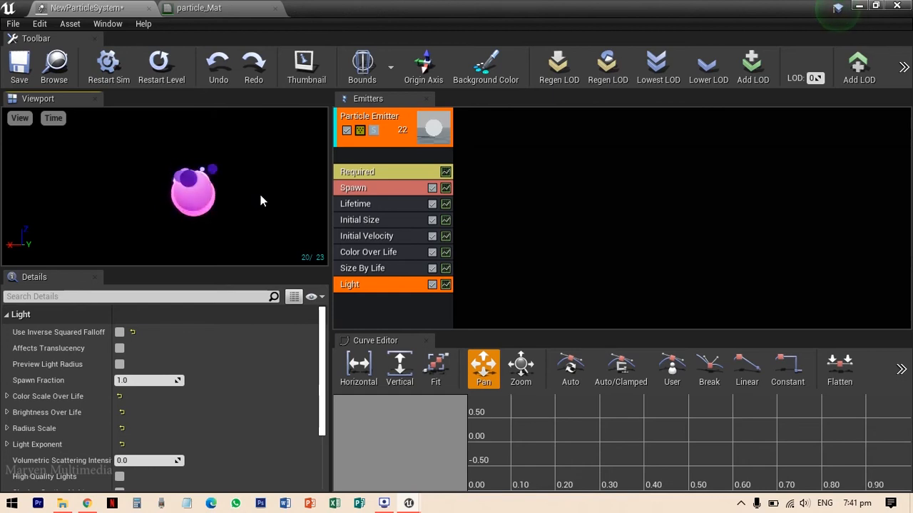
# In the Initial Size module, set the Start Size distribution's Max X, Y and Z to 100
pyautogui.click(374, 221)
pyautogui.click(134, 366)
pyautogui.write('100')
pyautogui.press('Return')
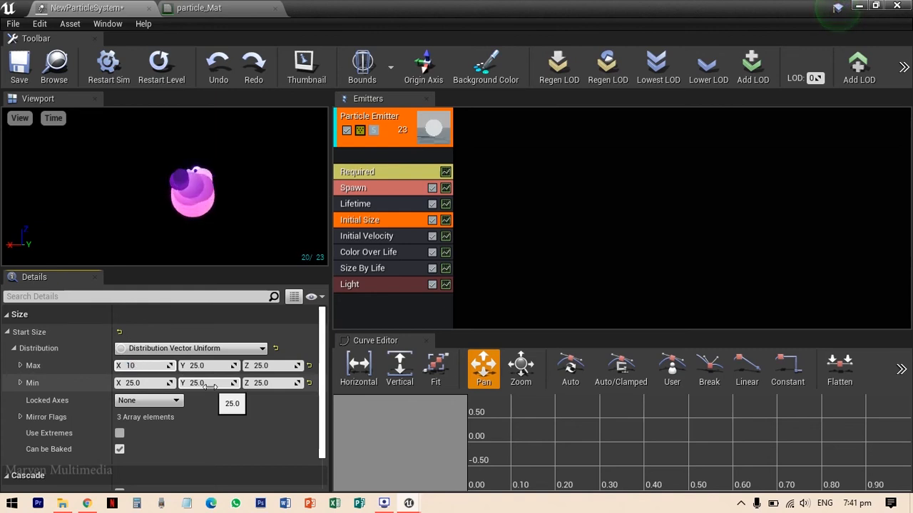
pyautogui.click(205, 366)
pyautogui.write('100')
pyautogui.press('Return')
pyautogui.click(275, 366)
pyautogui.write('100')
pyautogui.press('Return')
# Set the Initial Size module's Start Size Min X, Y and Z to 100
pyautogui.click(143, 383)
pyautogui.write('100')
pyautogui.press('Return')
pyautogui.click(200, 382)
pyautogui.write('100')
pyautogui.press('Return')
pyautogui.click(264, 382)
pyautogui.write('100')
pyautogui.press('Return')
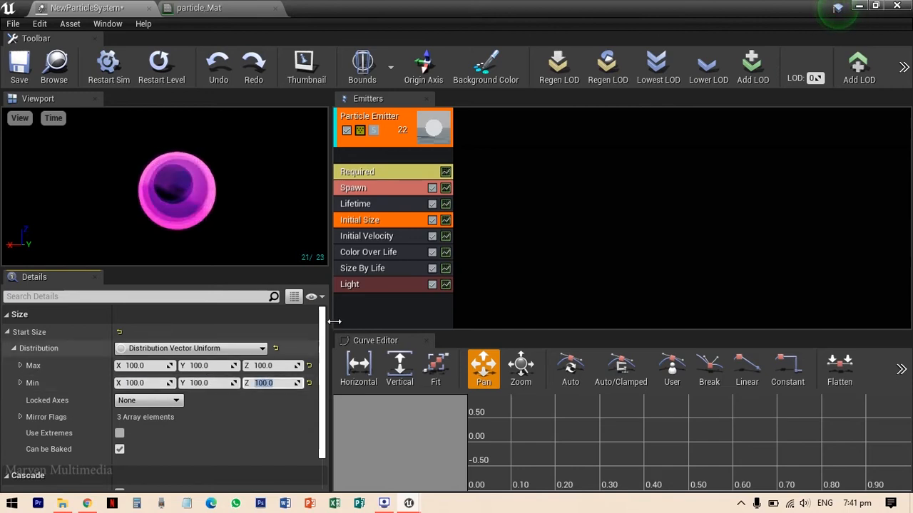
# Duplicate the particle emitter within the particle system
pyautogui.click(391, 314)
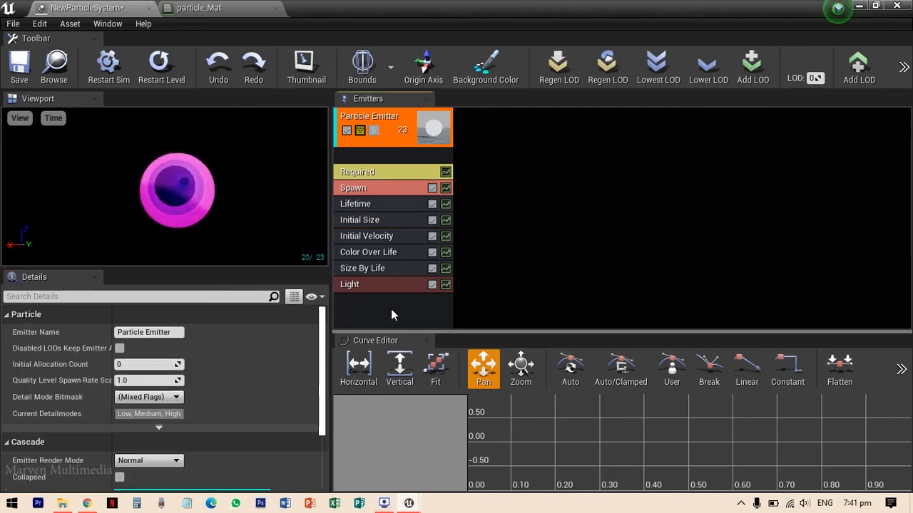
pyautogui.rightClick(435, 131)
pyautogui.moveTo(476, 137)
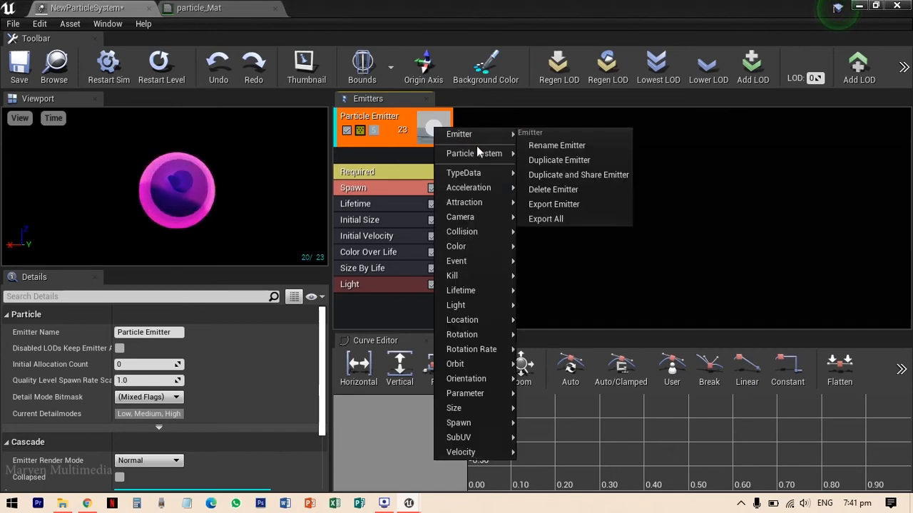
pyautogui.click(558, 159)
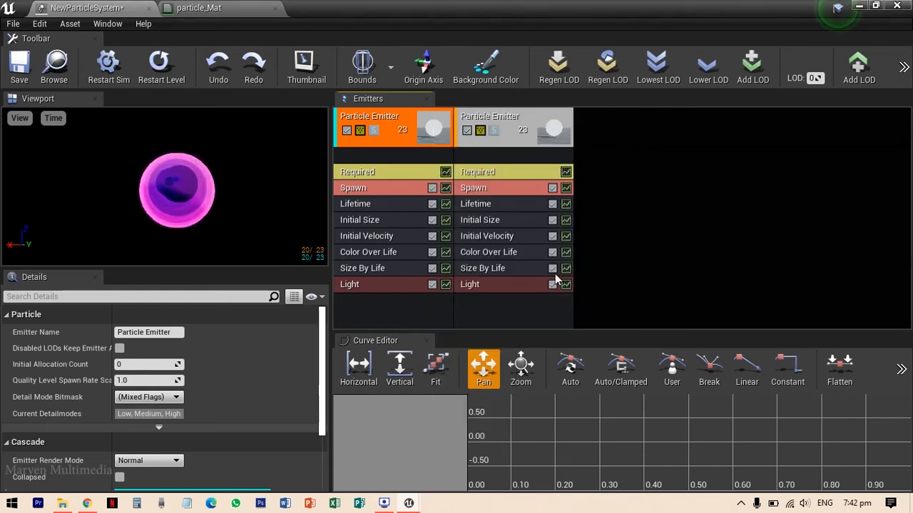
# In the duplicated emitter's Initial Size module, set the Start Size Max X, Y and Z to 25
pyautogui.click(509, 220)
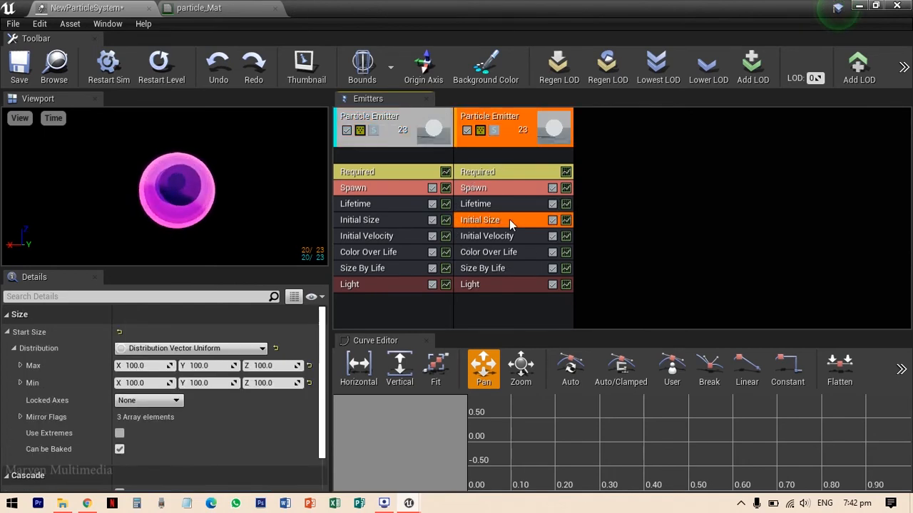
pyautogui.click(148, 365)
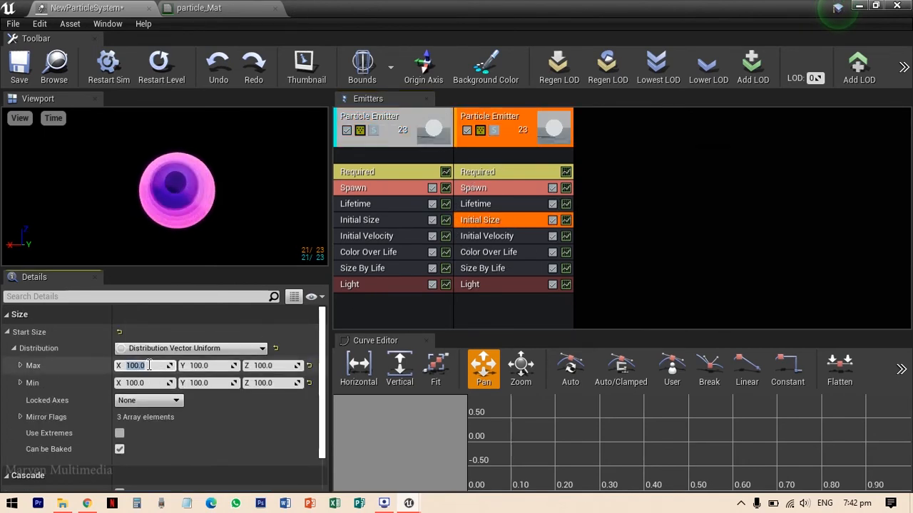
pyautogui.press('Return')
pyautogui.click(202, 366)
pyautogui.write('25')
pyautogui.click(263, 366)
pyautogui.write('25')
# Set the duplicated emitter's Start Size Min X, Y and Z to 25
pyautogui.click(154, 382)
pyautogui.write('25')
pyautogui.press('Return')
pyautogui.click(202, 383)
pyautogui.write('25')
pyautogui.click(278, 383)
pyautogui.write('2')
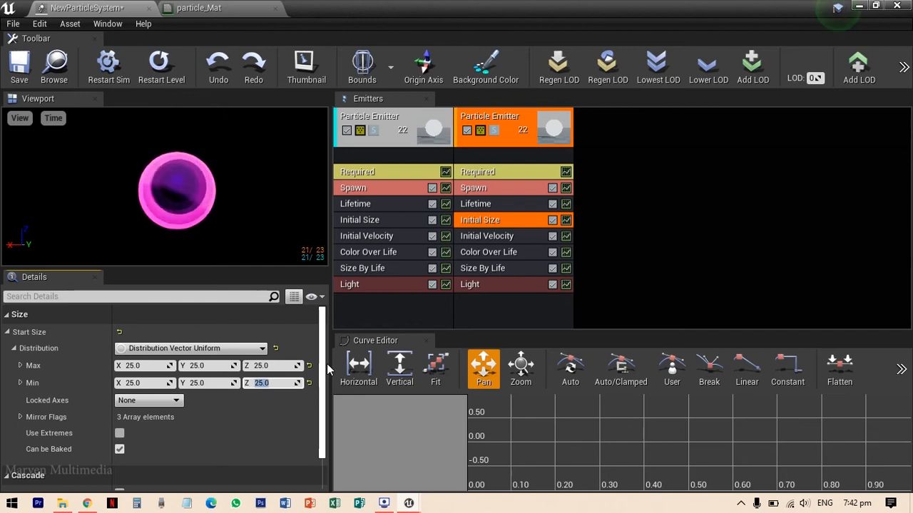
# In the duplicated emitter's Initial Velocity module, set the Start Velocity Max X and Y to 15
pyautogui.click(490, 236)
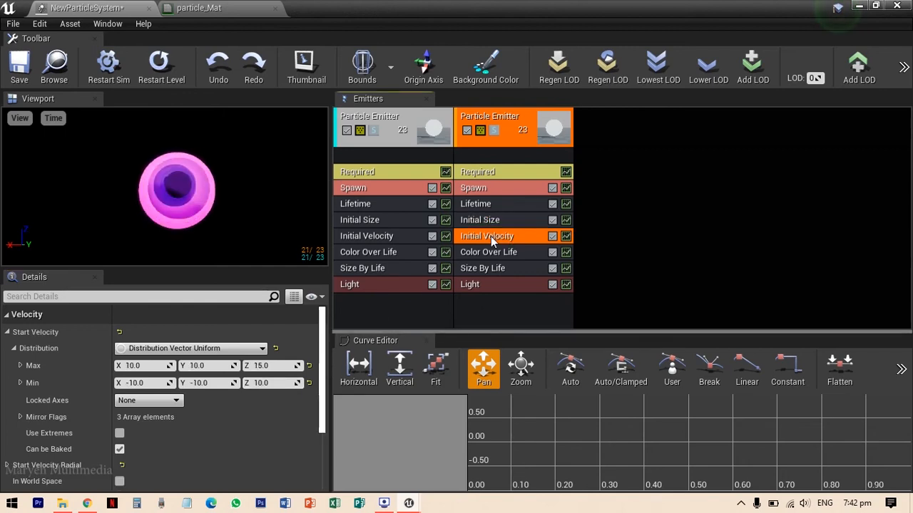
pyautogui.click(144, 365)
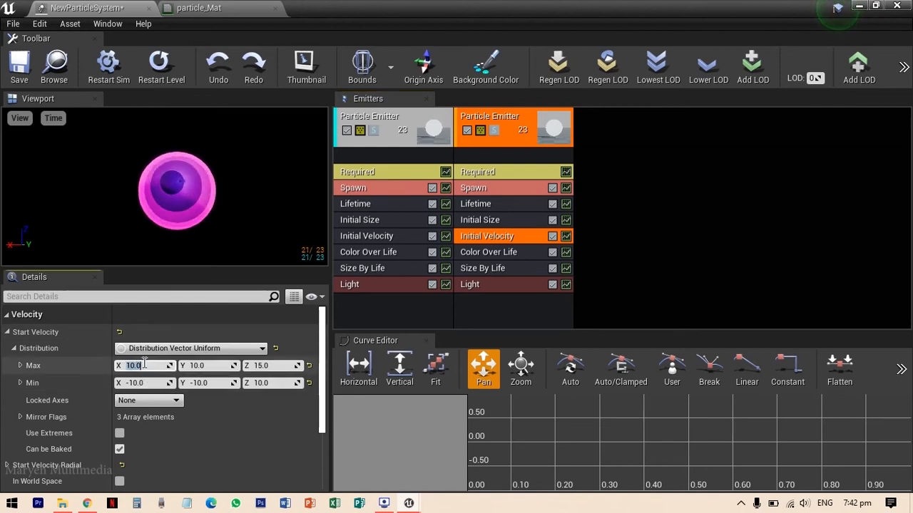
pyautogui.write('1')
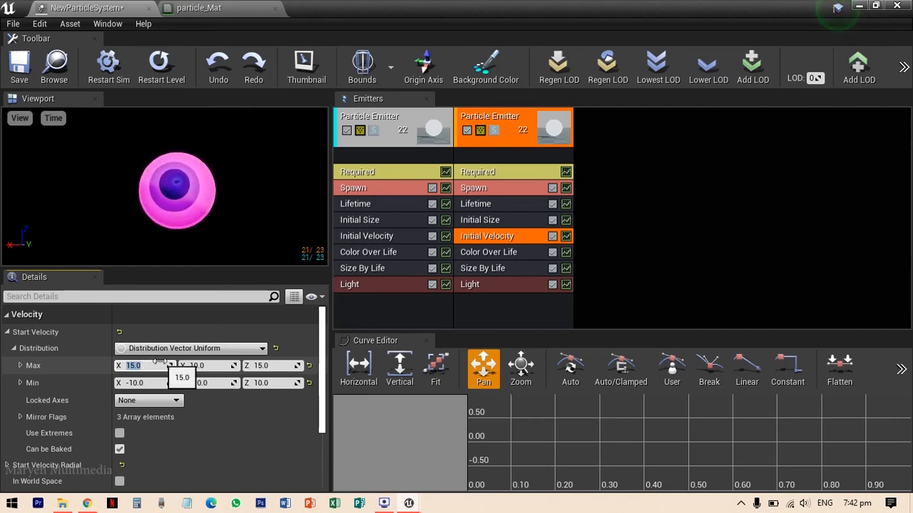
pyautogui.click(203, 366)
pyautogui.write('15')
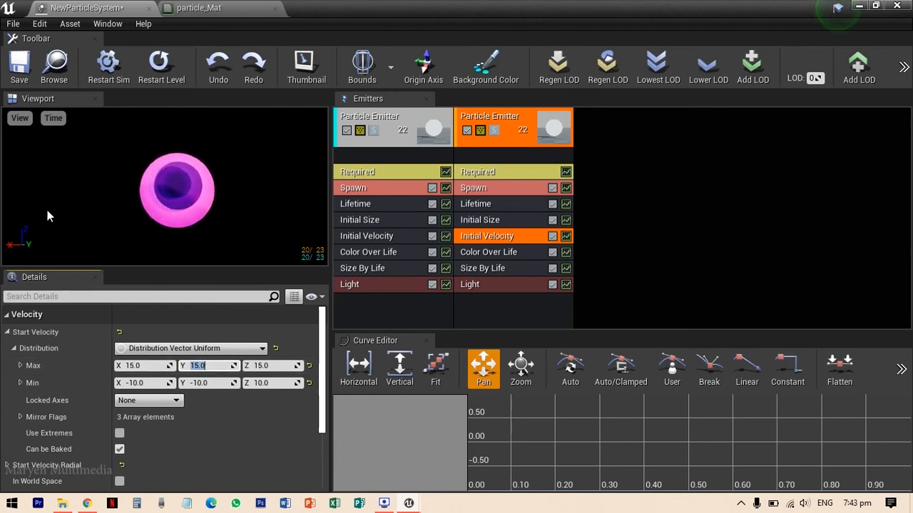
# Save NewParticleSystem and return to the level editor showing the AnimParticles folder
pyautogui.click(19, 72)
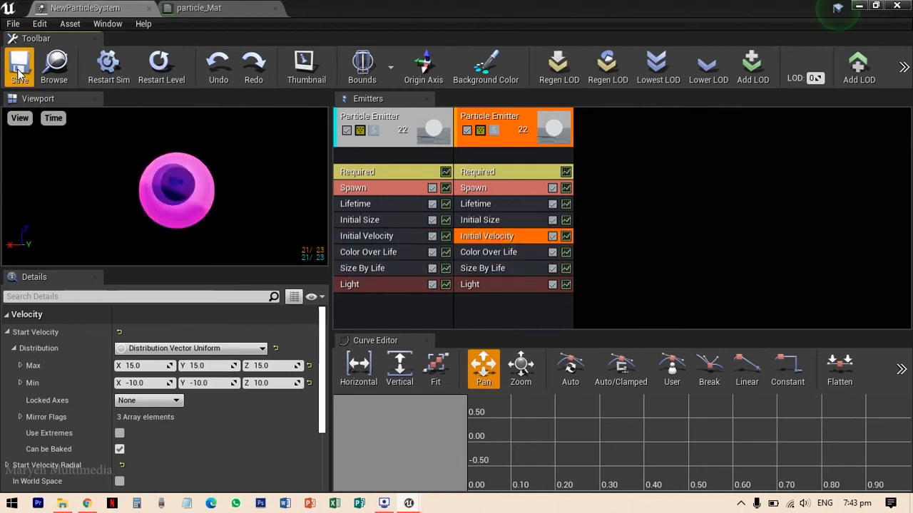
pyautogui.click(865, 5)
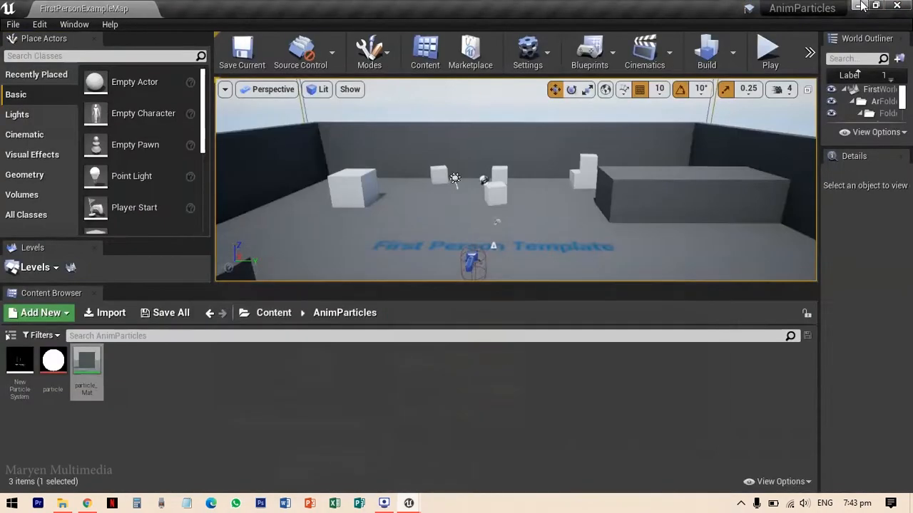
# Create an Actor-based Blueprint Class named ParticleActor in the AnimParticles folder
pyautogui.click(193, 380)
pyautogui.rightClick(176, 385)
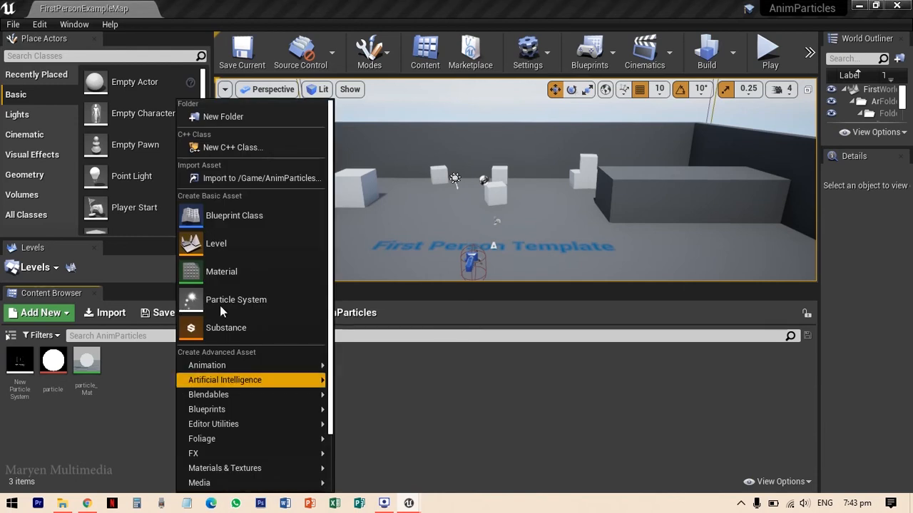
pyautogui.click(254, 223)
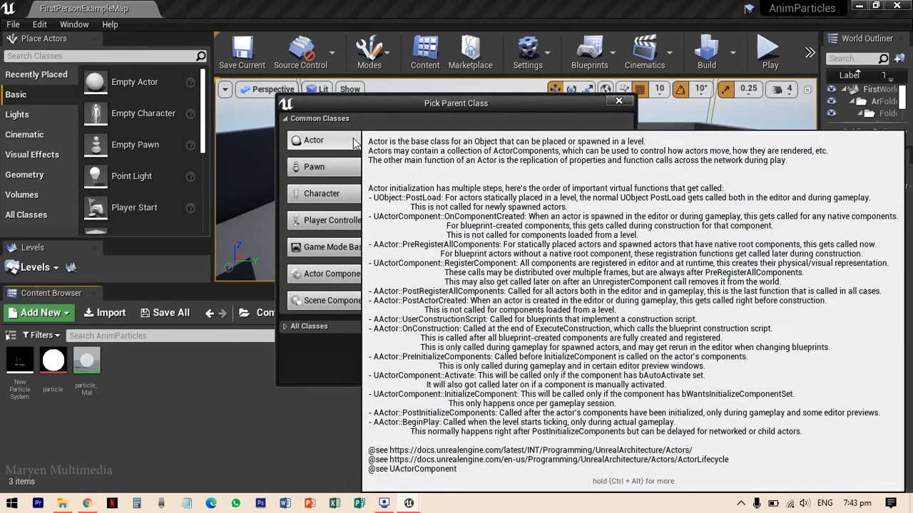
pyautogui.click(353, 142)
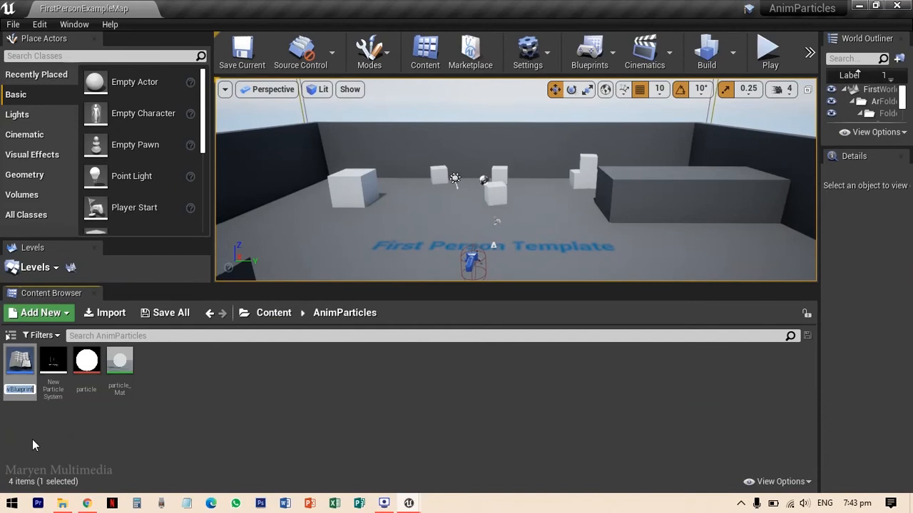
pyautogui.write('particle')
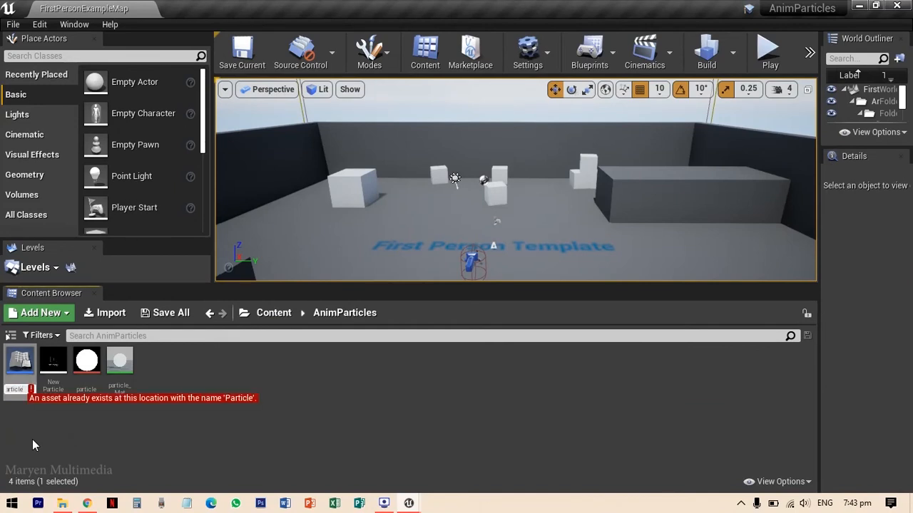
pyautogui.write('Acto')
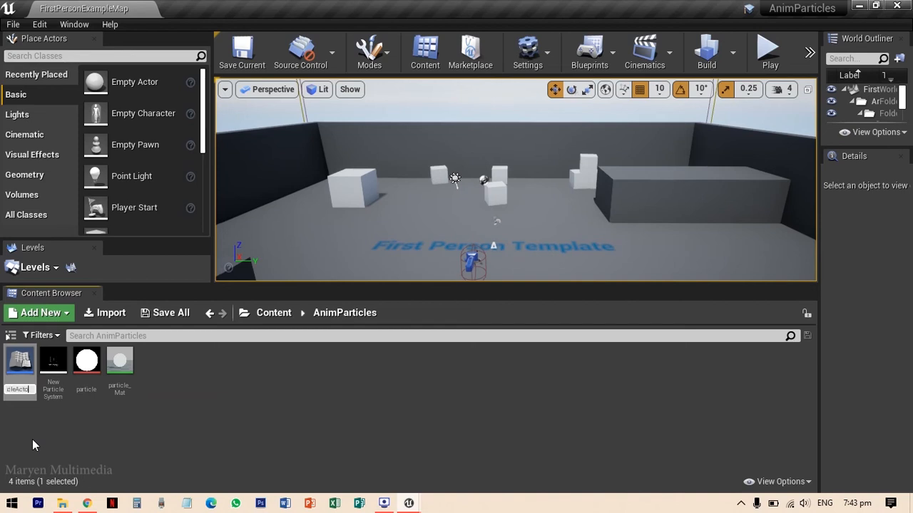
pyautogui.write('r')
pyautogui.press('Return')
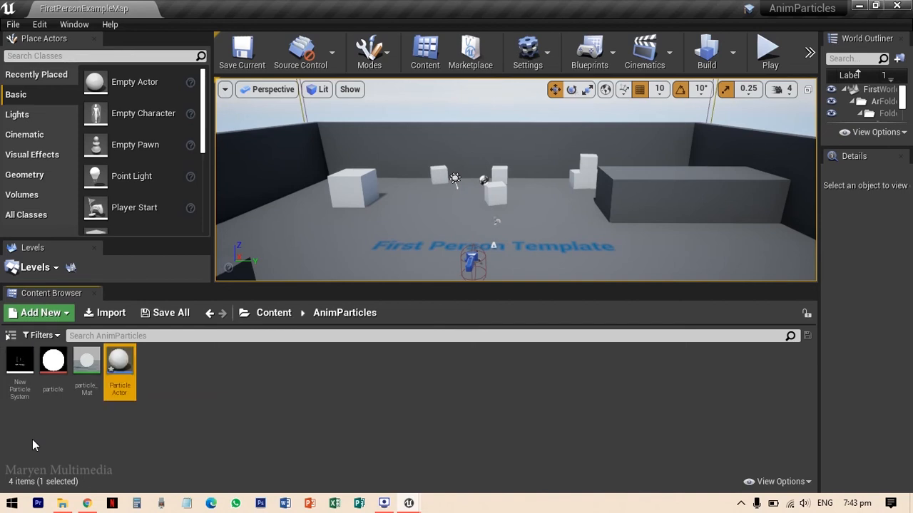
# Open the ParticleActor blueprint and add a Particle System component to it
pyautogui.click(122, 367)
pyautogui.doubleClick(123, 368)
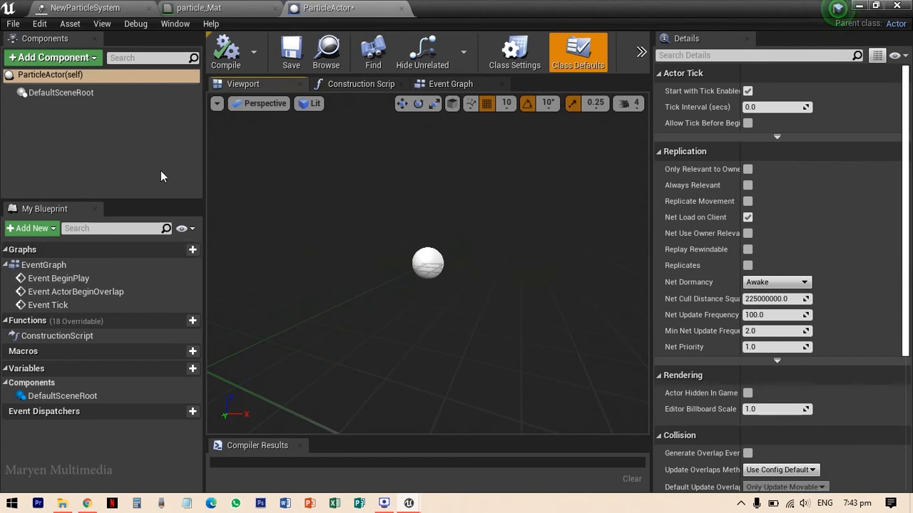
pyautogui.click(95, 59)
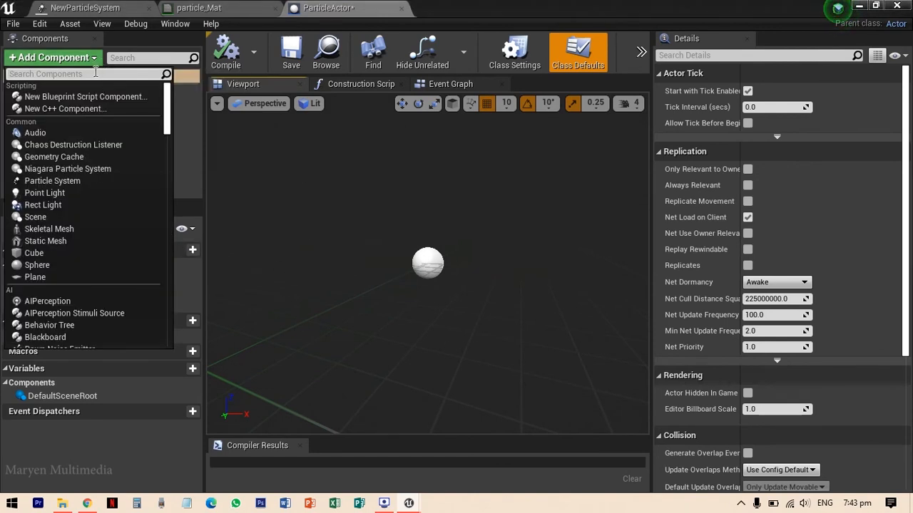
pyautogui.write('Particl')
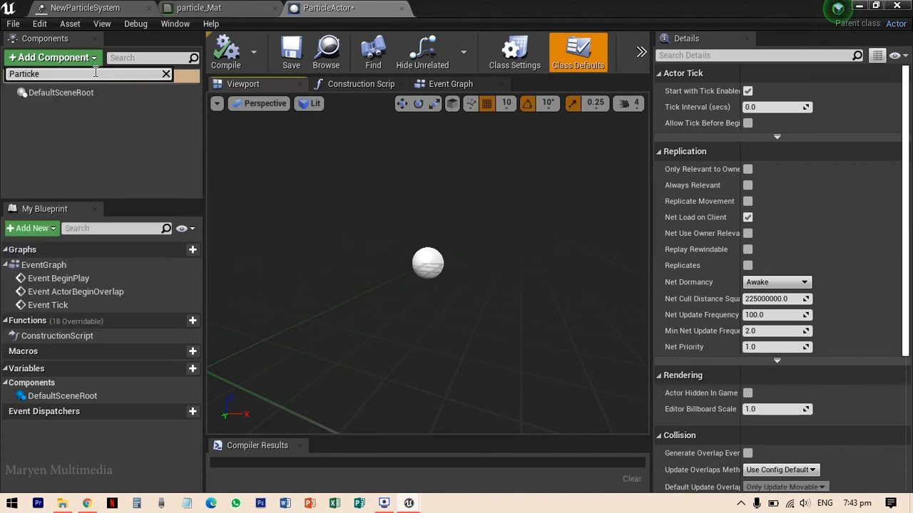
pyautogui.press('BackSpace')
pyautogui.press('BackSpace')
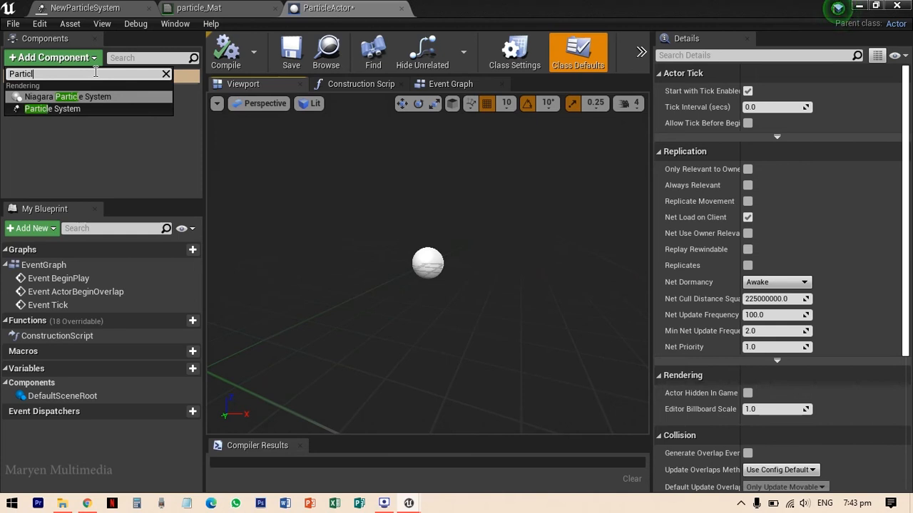
pyautogui.click(74, 110)
pyautogui.press('Return')
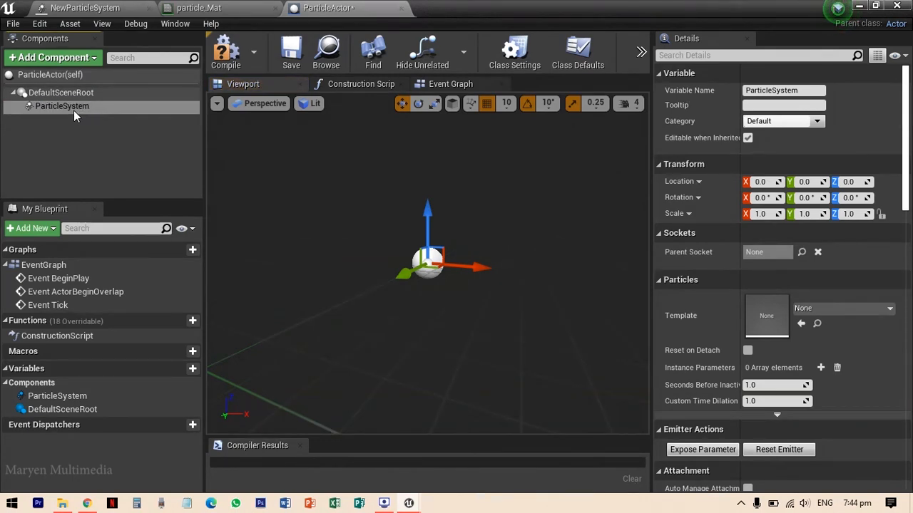
# Assign NewParticleSystem as the template of ParticleActor's ParticleSystem component
pyautogui.click(74, 109)
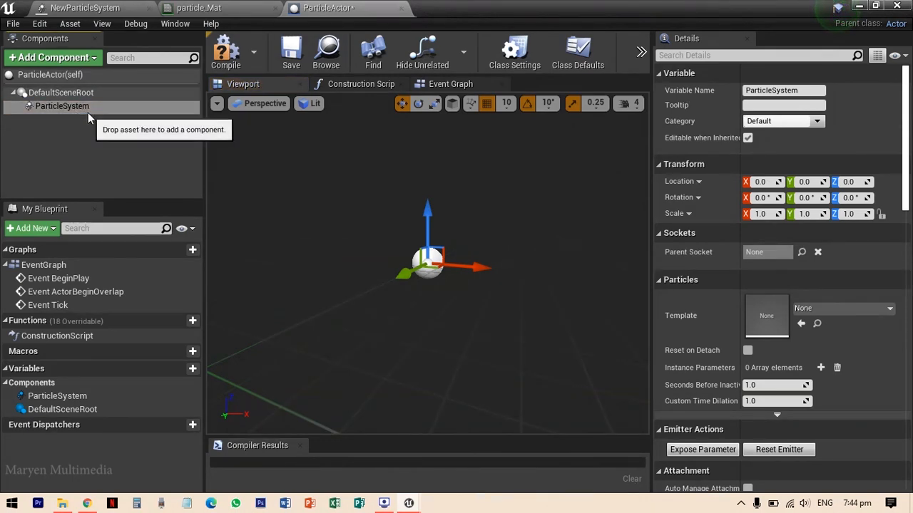
pyautogui.click(889, 309)
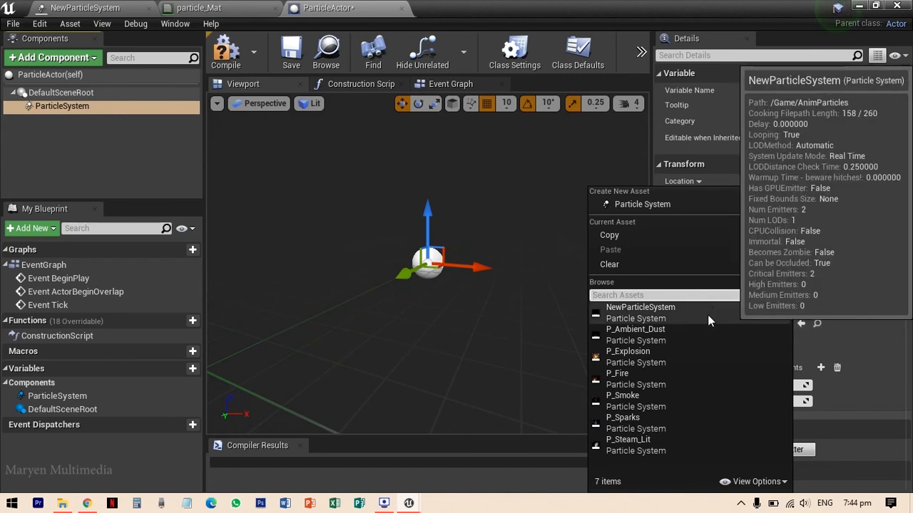
pyautogui.click(685, 316)
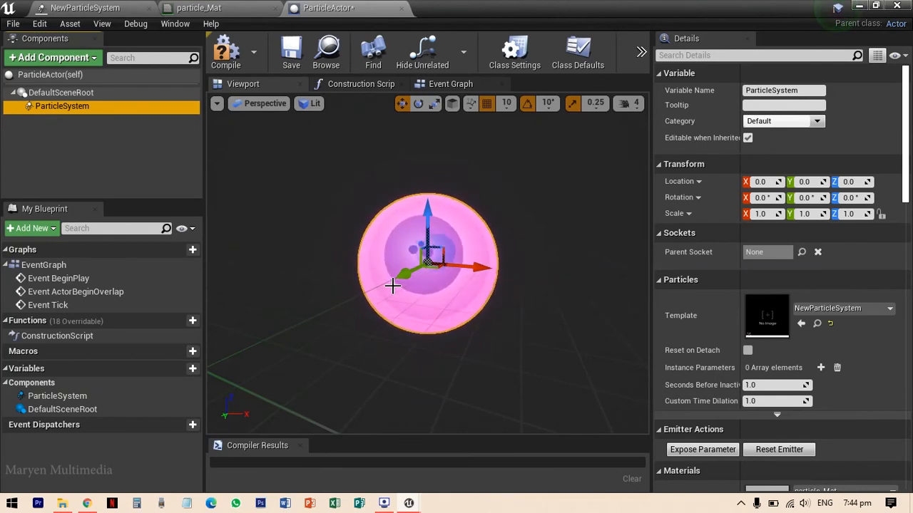
# Add a Projectile Movement component to ParticleActor and select it to show its properties
pyautogui.click(95, 59)
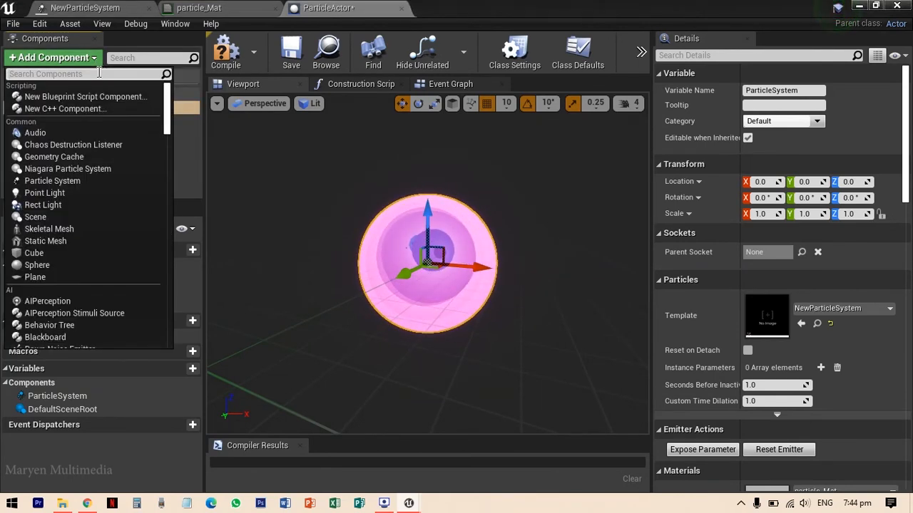
pyautogui.write('projectile')
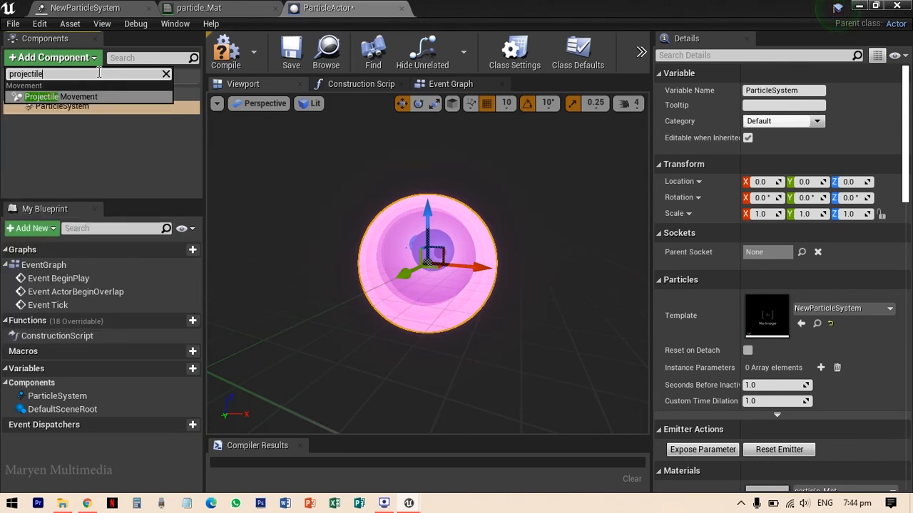
pyautogui.click(96, 100)
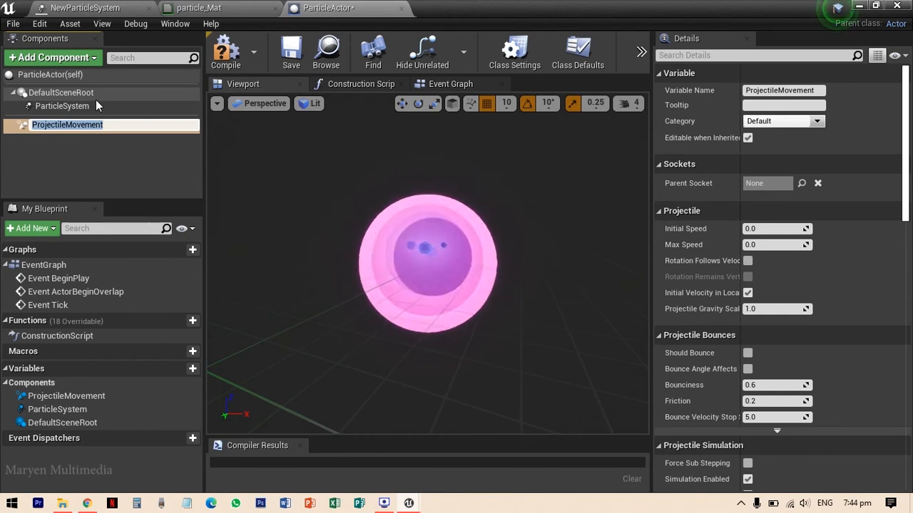
pyautogui.click(95, 124)
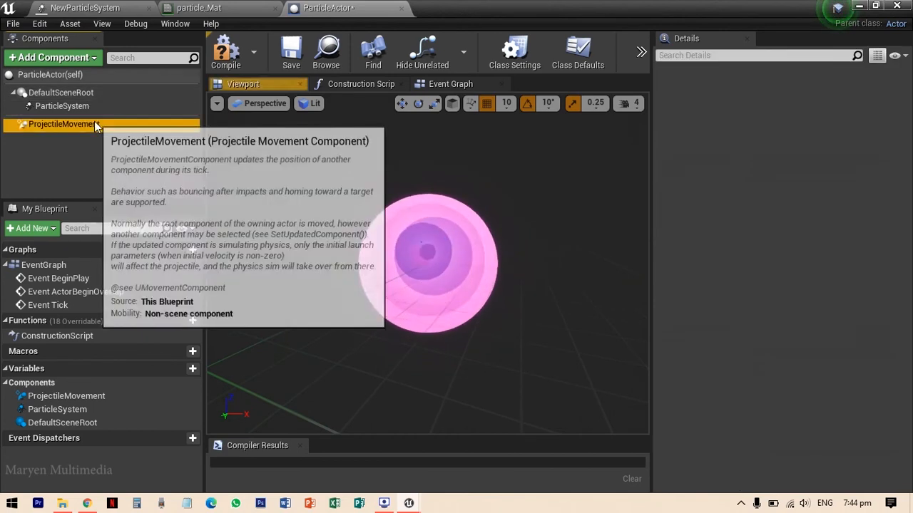
pyautogui.click(94, 122)
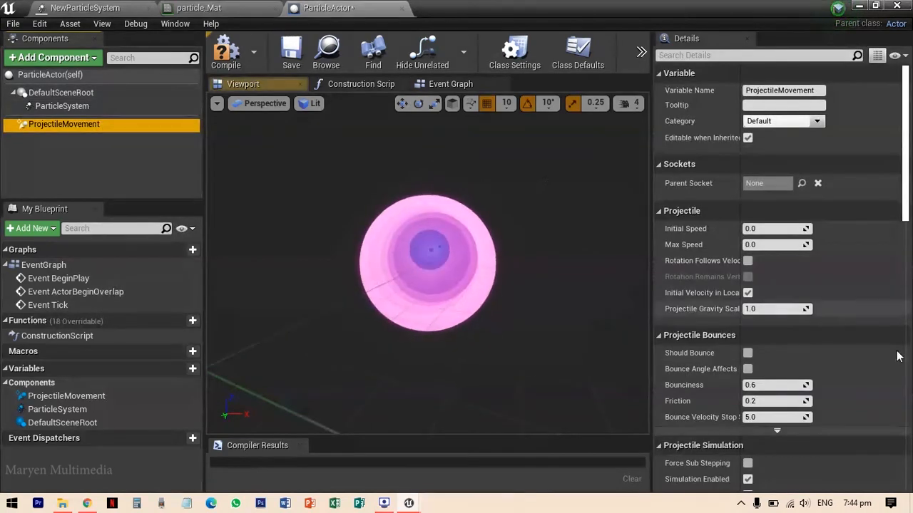
# Set ProjectileMovement's Initial Speed and Max Speed to 500 and Projectile Gravity Scale to 0, and compile and save the blueprint
pyautogui.click(781, 230)
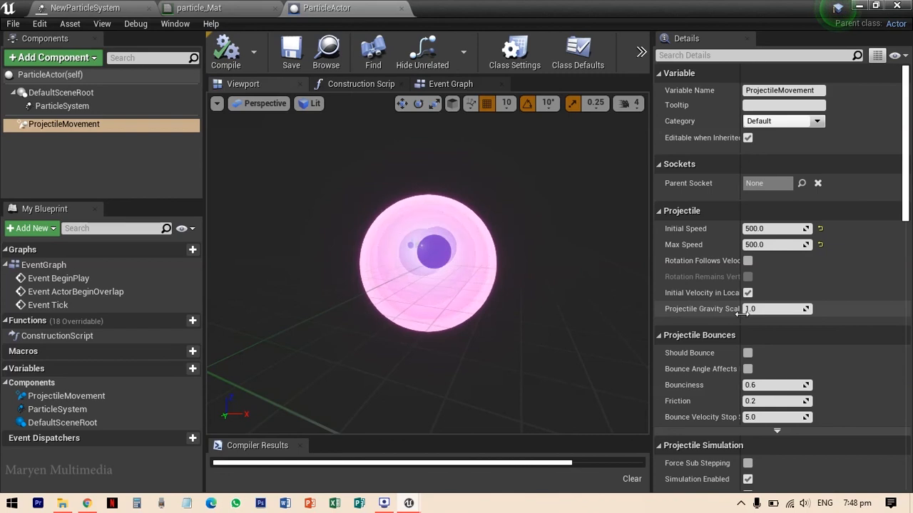
pyautogui.moveTo(739, 315); pyautogui.dragTo(773, 313)
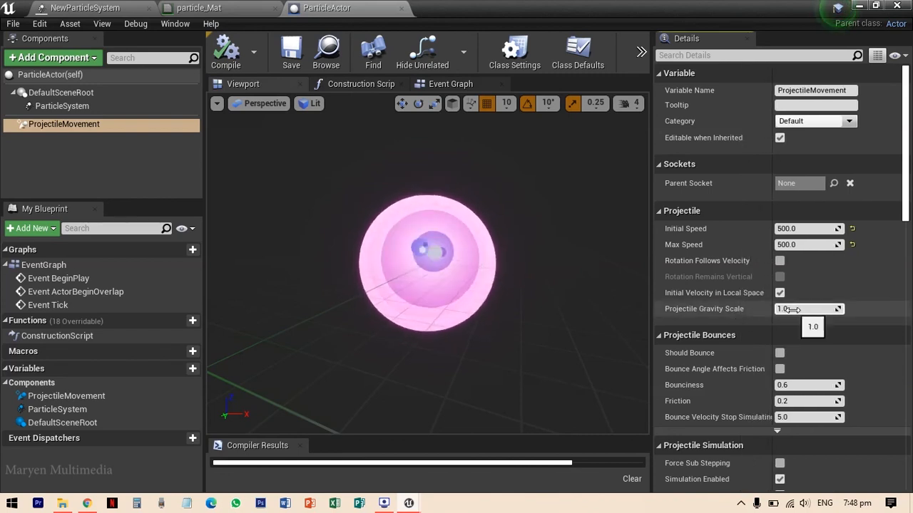
pyautogui.click(791, 309)
pyautogui.write('0')
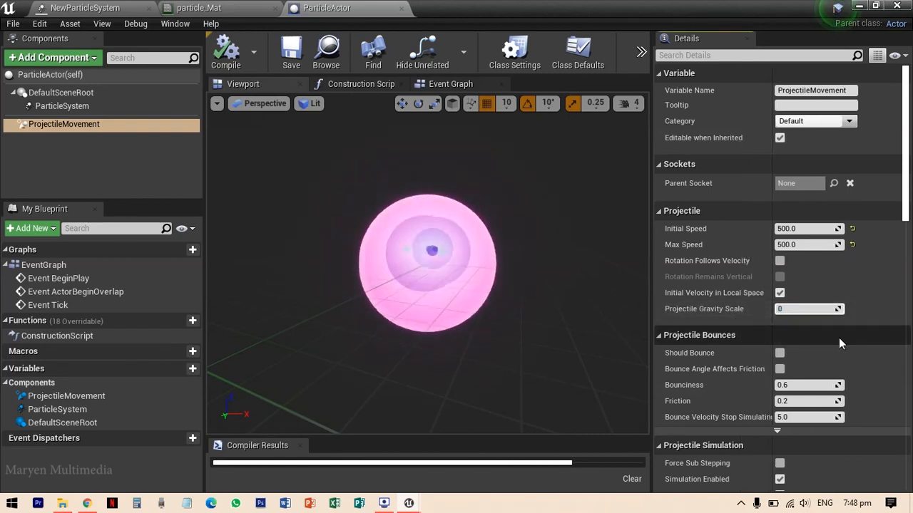
pyautogui.press('Return')
pyautogui.click(226, 63)
pyautogui.click(295, 64)
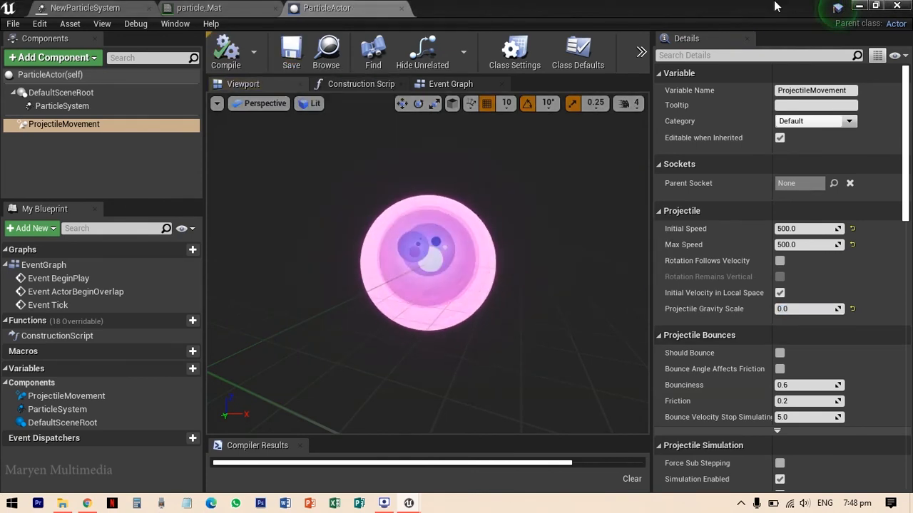
# Return to NewParticleSystem and duplicate the second particle emitter to create a third one
pyautogui.click(856, 6)
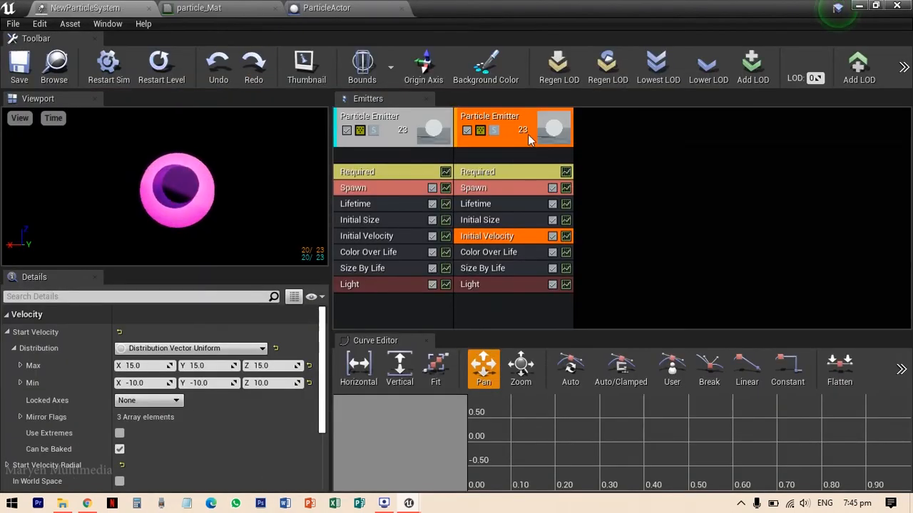
pyautogui.click(555, 134)
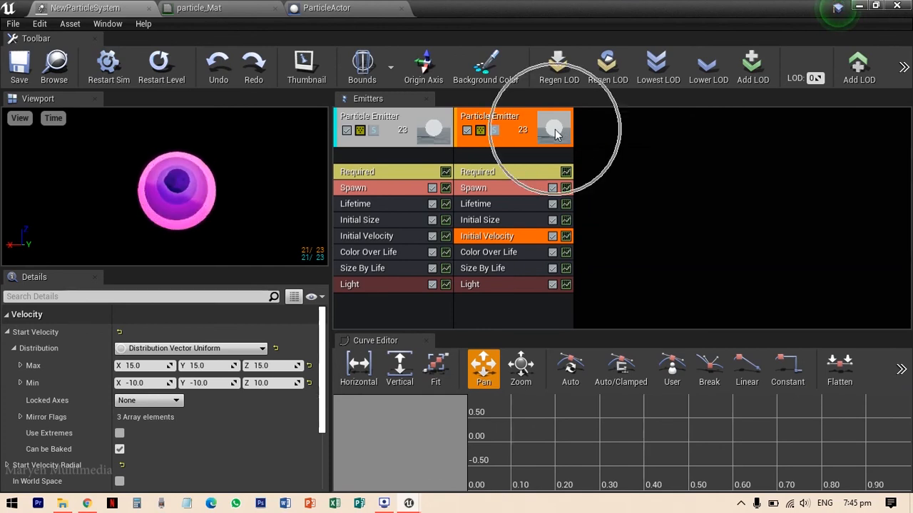
pyautogui.click(555, 135)
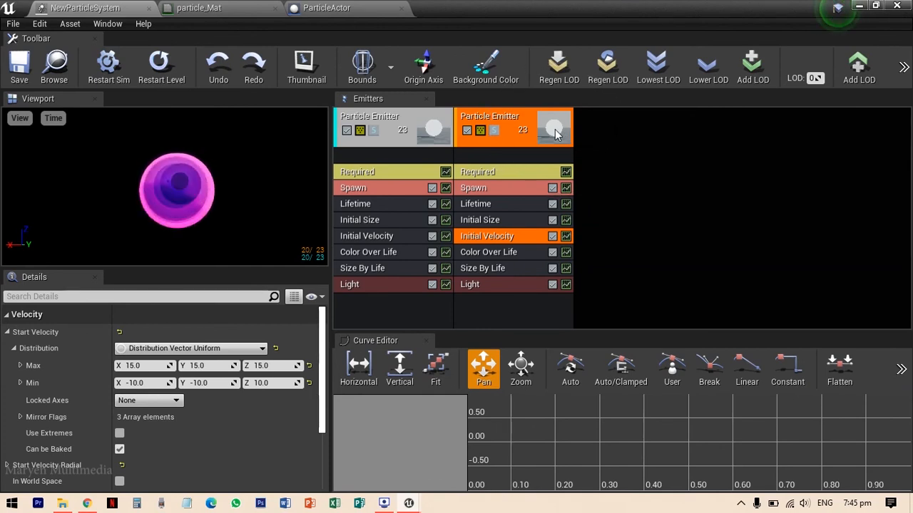
pyautogui.rightClick(555, 134)
pyautogui.moveTo(566, 136)
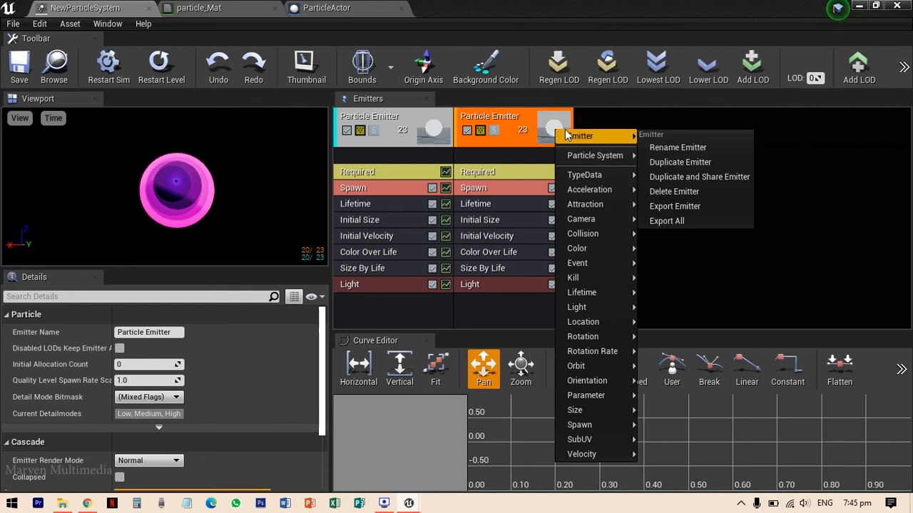
pyautogui.click(690, 161)
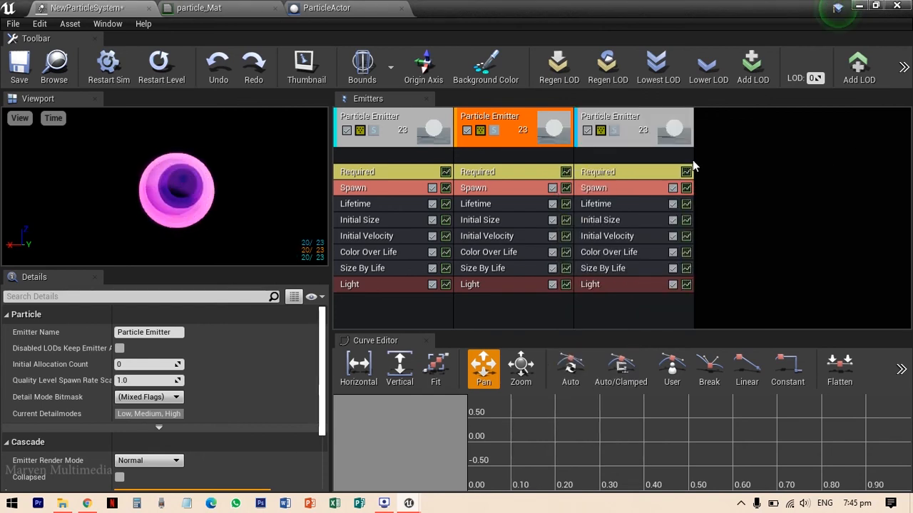
# In the third emitter's Color Over Life module, set the Out Val colour of point 0 to a pale lavender
pyautogui.click(631, 254)
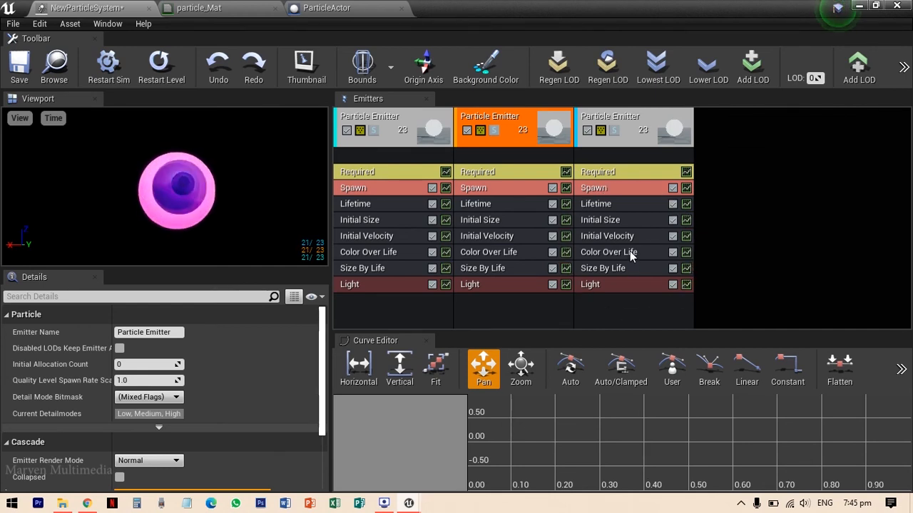
pyautogui.scroll(-2, 274, 370)
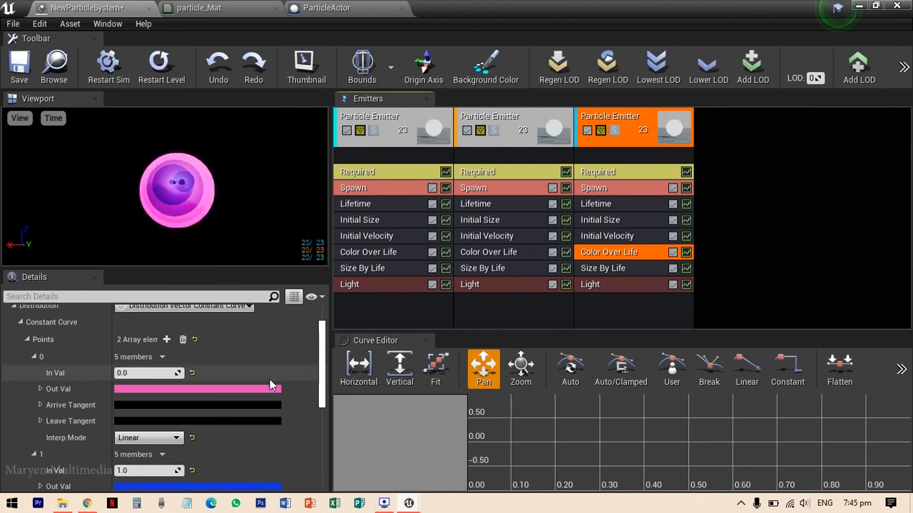
pyautogui.click(267, 389)
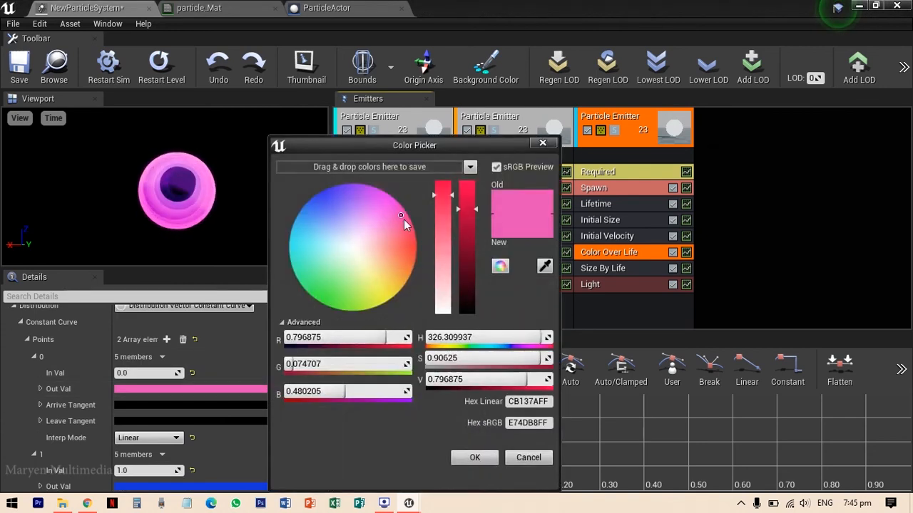
pyautogui.click(349, 227)
pyautogui.moveTo(467, 208); pyautogui.dragTo(467, 192)
pyautogui.click(474, 457)
# Set the Out Val colour of point 1 in the third emitter's Color Over Life to a pale greyish lavender
pyautogui.scroll(-2, 171, 396)
pyautogui.click(219, 442)
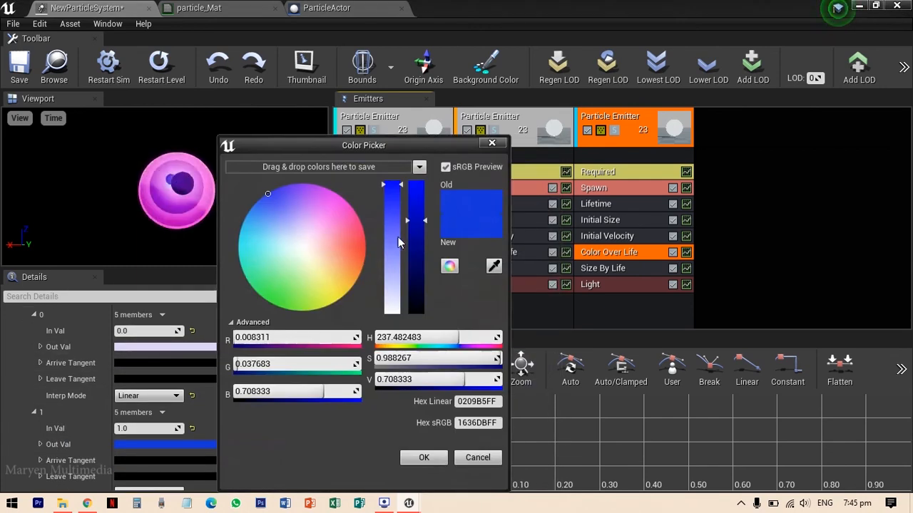
pyautogui.click(297, 240)
pyautogui.click(423, 458)
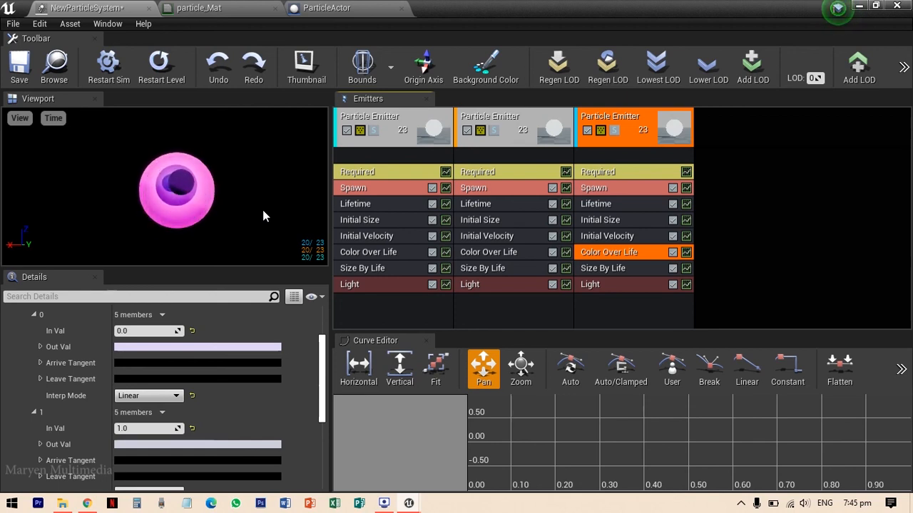
# In the third emitter's Required module, set the Emitter Delay to 0.2
pyautogui.click(617, 171)
pyautogui.scroll(-3, 206, 360)
pyautogui.scroll(-3, 205, 361)
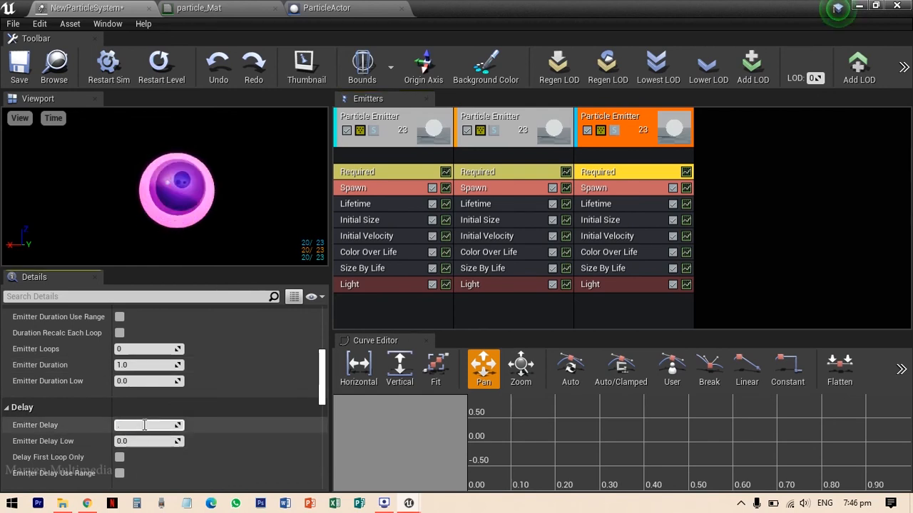
pyautogui.press('Return')
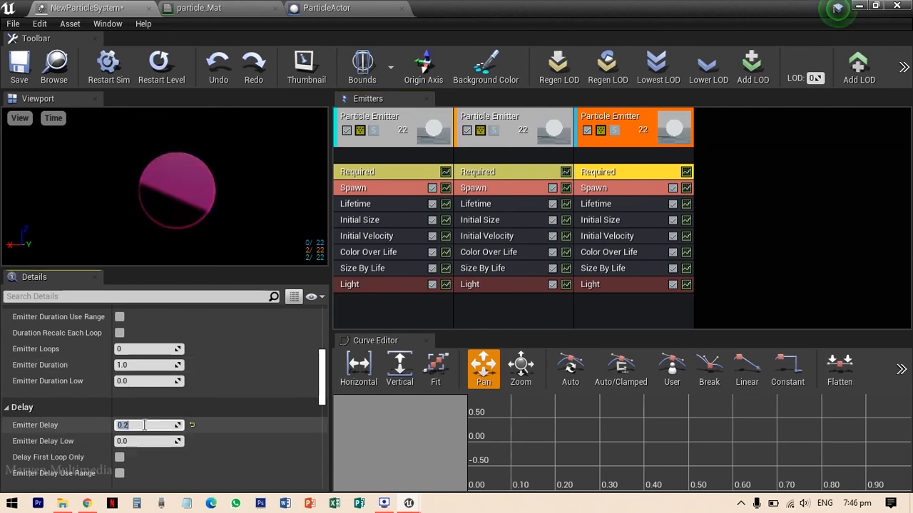
# Save the particle system and place a ParticleActor in the level on the floor near the First Person text
pyautogui.click(21, 69)
pyautogui.click(859, 5)
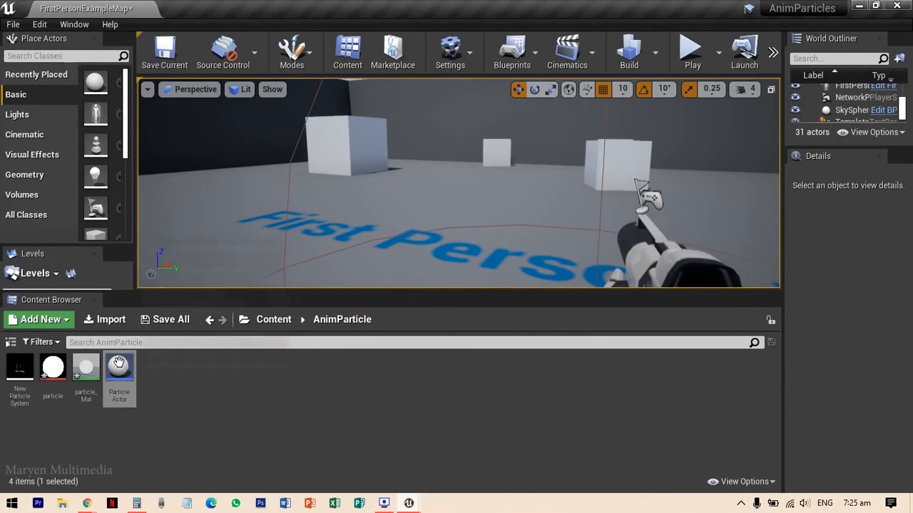
pyautogui.moveTo(119, 370); pyautogui.dragTo(359, 214)
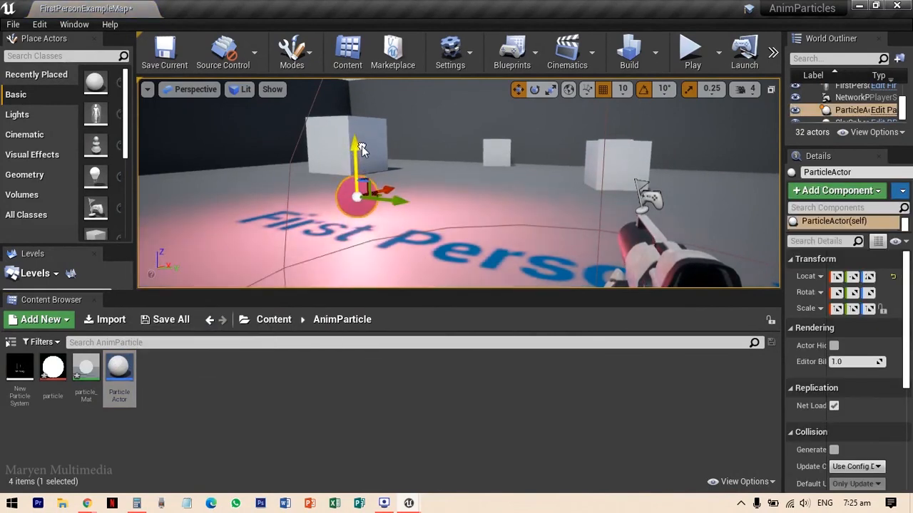
# Play the level briefly to test the placed ParticleActor and stop the session
pyautogui.click(690, 52)
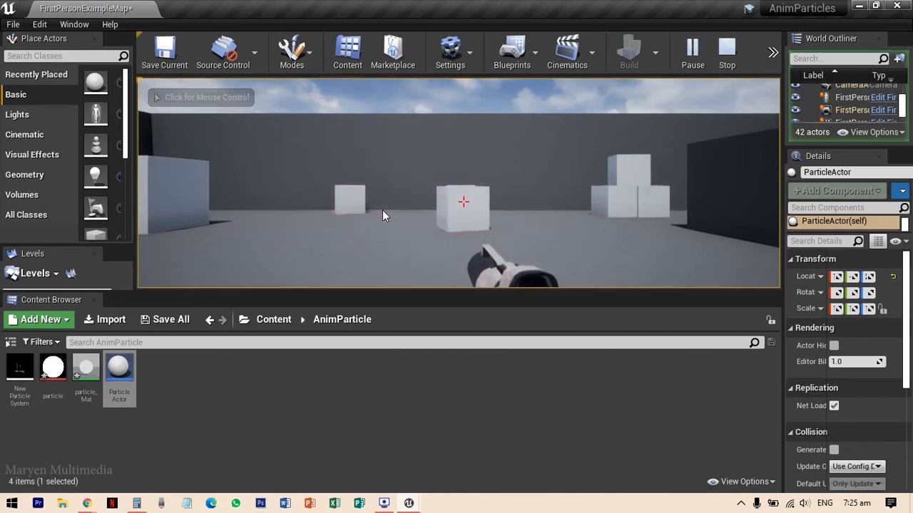
pyautogui.press('Escape')
# Raise the ParticleActor along the vertical axis so it floats above the floor between the cubes
pyautogui.scroll(-2, 385, 208)
pyautogui.moveTo(459, 202); pyautogui.dragTo(395, 219, button='right')
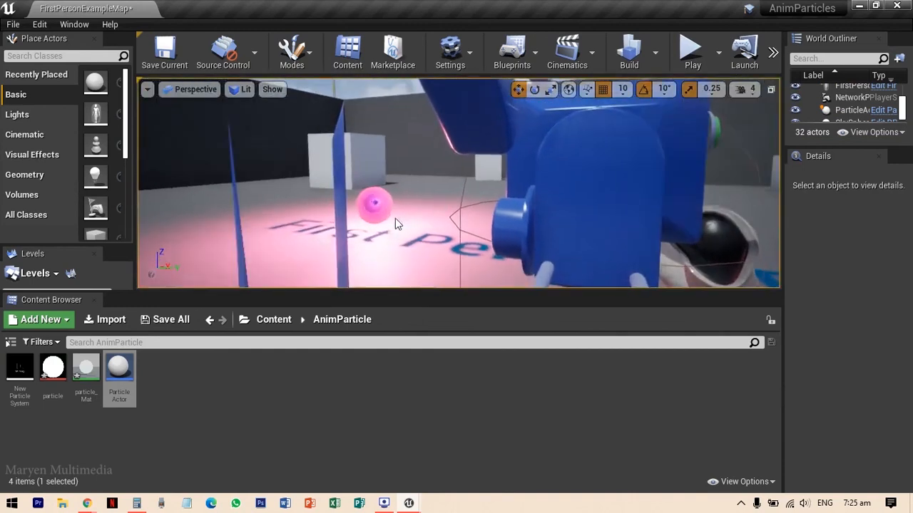
pyautogui.moveTo(395, 218); pyautogui.dragTo(259, 136, button='middle')
pyautogui.click(484, 254)
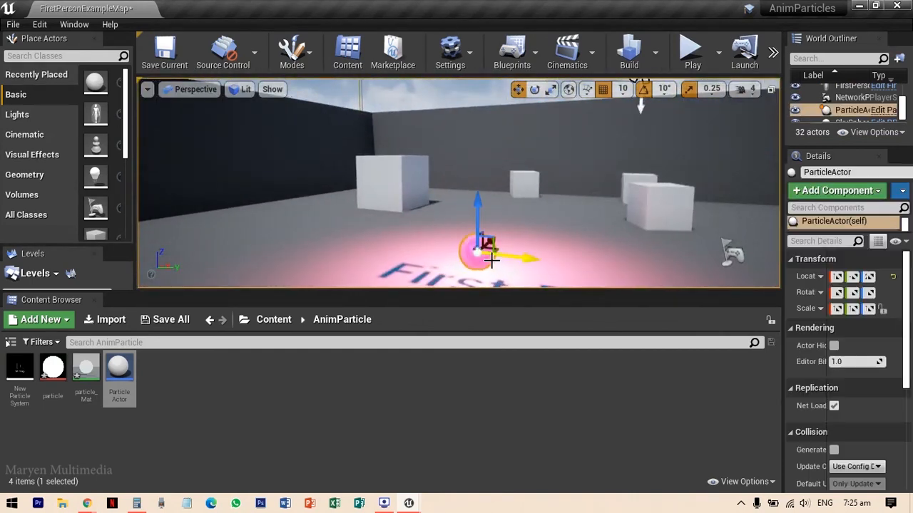
pyautogui.moveTo(476, 210); pyautogui.dragTo(468, 103)
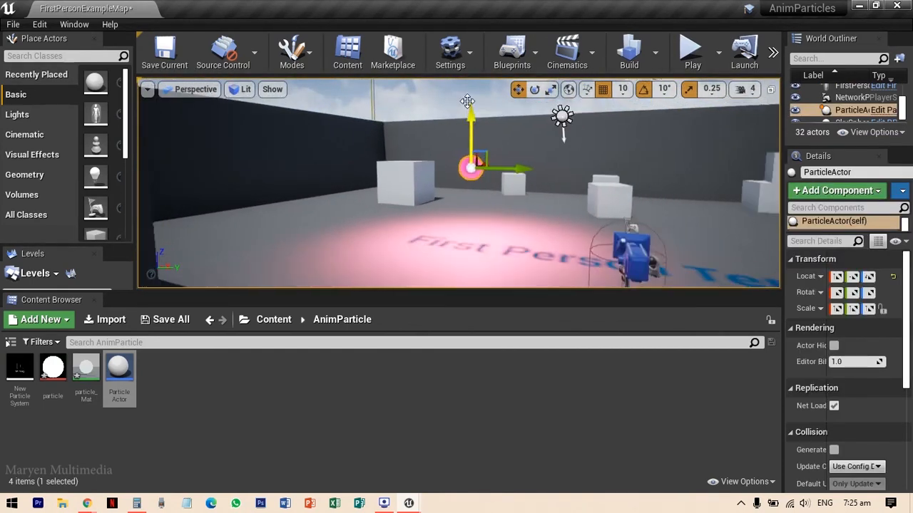
pyautogui.scroll(-2, 471, 172)
pyautogui.click(511, 284)
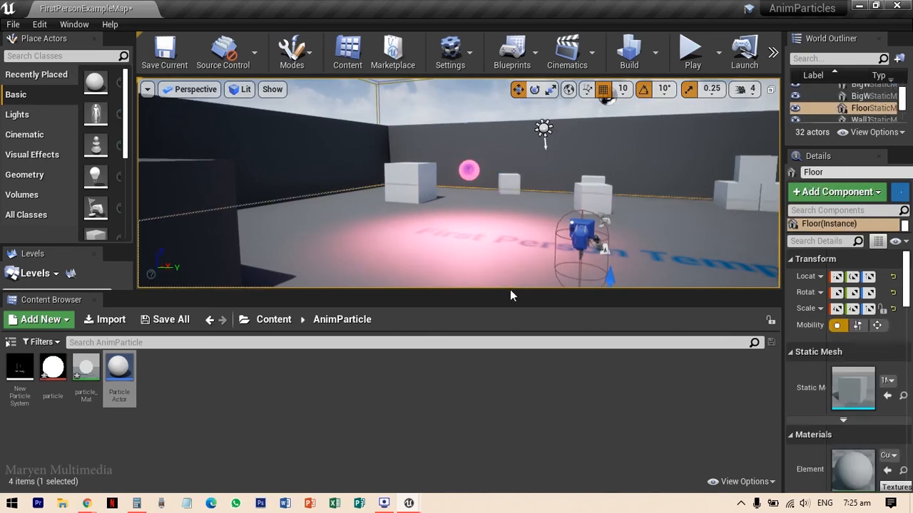
# Enlarge the level viewport and raise the ParticleActor high into the sky above the walls
pyautogui.moveTo(507, 293); pyautogui.dragTo(497, 454)
pyautogui.scroll(-1, 469, 266)
pyautogui.moveTo(546, 272); pyautogui.dragTo(546, 143, button='right')
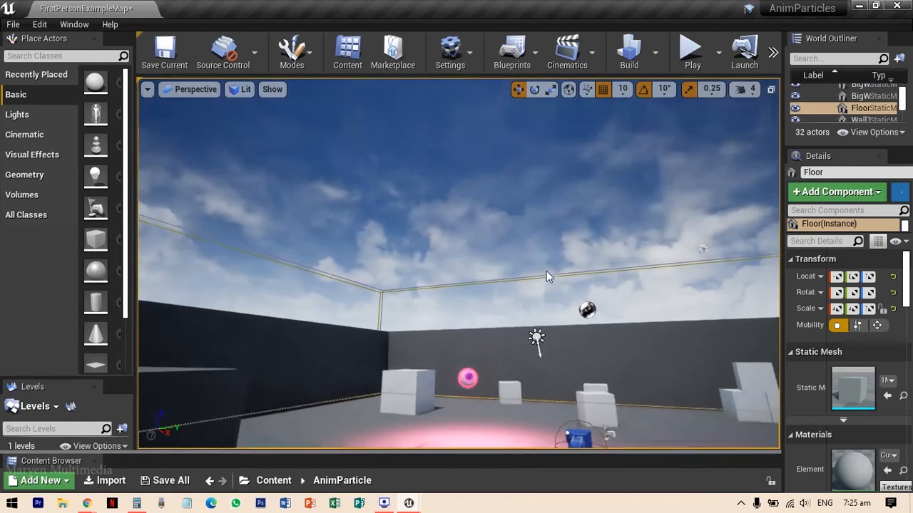
pyautogui.click(467, 379)
pyautogui.moveTo(467, 326); pyautogui.dragTo(467, 98)
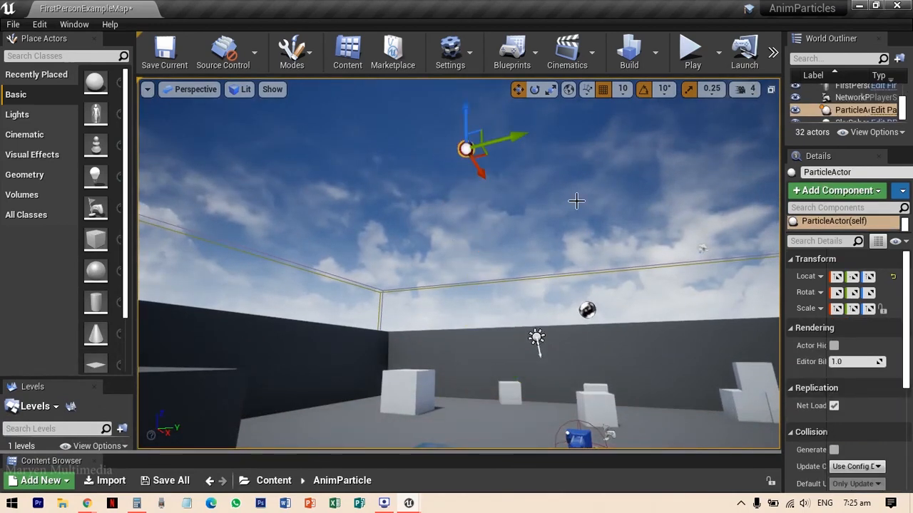
# Create a rotated copy of the ParticleActor and reposition it in the sky away from the original
pyautogui.moveTo(467, 215); pyautogui.dragTo(522, 152, button='right')
pyautogui.click(534, 89)
pyautogui.keyDown('alt'); pyautogui.moveTo(410, 252); pyautogui.dragTo(377, 184); pyautogui.keyUp('alt')
pyautogui.press('w')
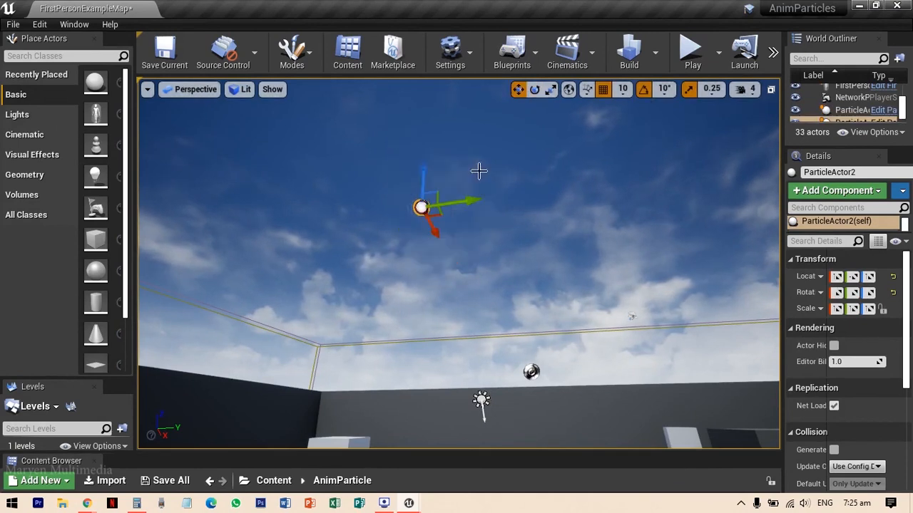
pyautogui.moveTo(467, 202); pyautogui.dragTo(713, 168)
pyautogui.moveTo(637, 232); pyautogui.dragTo(695, 232, button='right')
pyautogui.scroll(-3, 638, 233)
pyautogui.moveTo(541, 253); pyautogui.dragTo(599, 190)
pyautogui.moveTo(680, 179); pyautogui.dragTo(637, 222)
pyautogui.moveTo(638, 184); pyautogui.dragTo(652, 128, button='right')
# Duplicate the ParticleActor twice more and spread the copies at different positions and heights in the sky
pyautogui.hotkey('ctrl', 'w')
pyautogui.moveTo(656, 166); pyautogui.dragTo(356, 228)
pyautogui.moveTo(318, 209); pyautogui.dragTo(331, 117)
pyautogui.keyDown('alt'); pyautogui.moveTo(347, 169); pyautogui.dragTo(542, 290); pyautogui.keyUp('alt')
pyautogui.moveTo(465, 265); pyautogui.dragTo(472, 150)
pyautogui.click(562, 230)
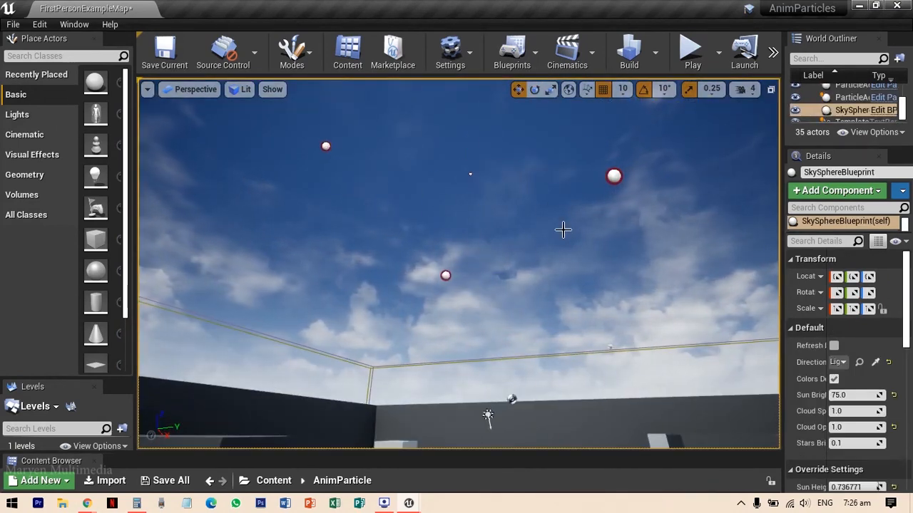
# Play the level and look up to watch the particle actors travel across the sky
pyautogui.click(691, 64)
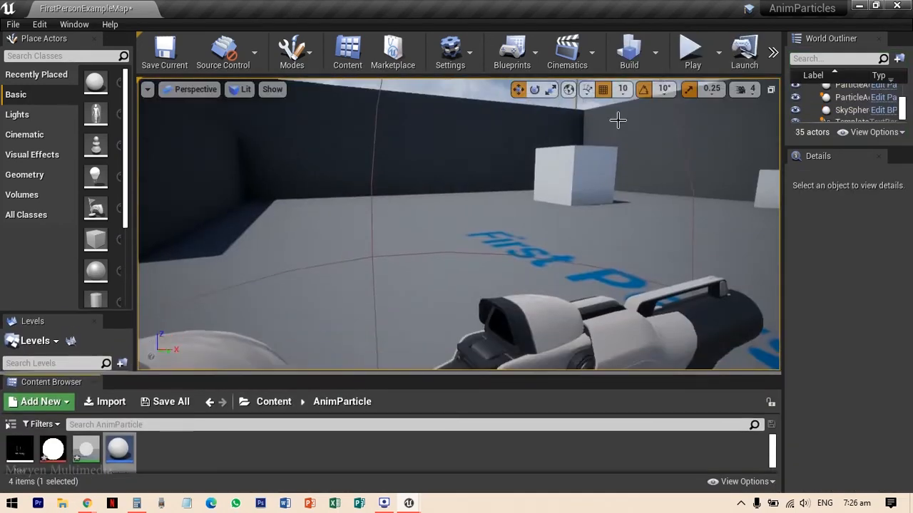
pyautogui.click(691, 65)
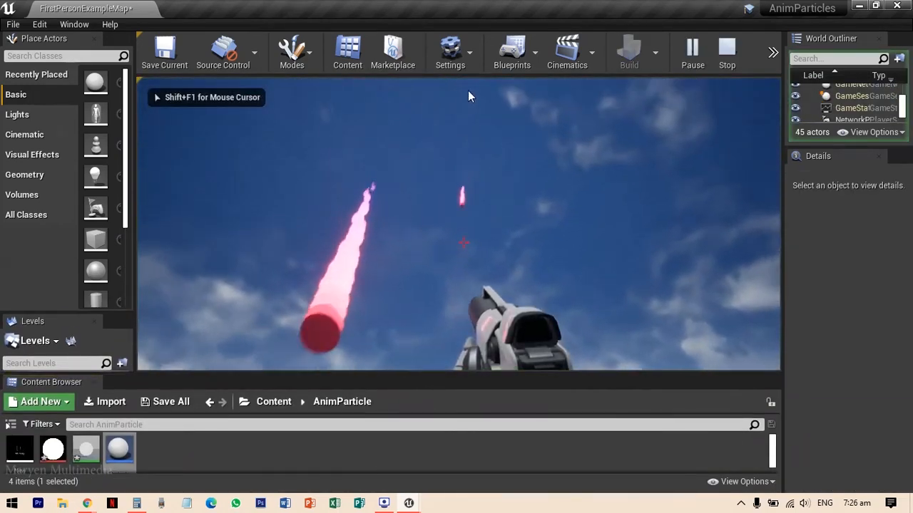